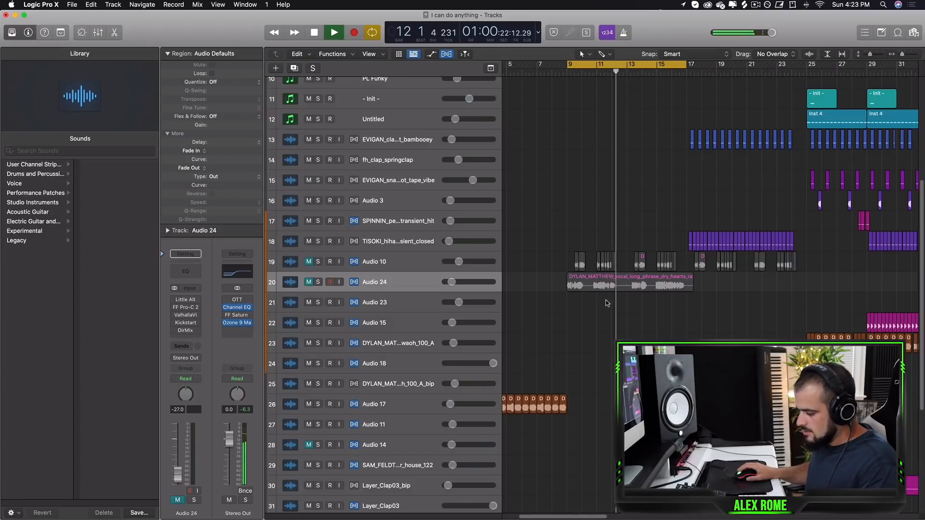
Stop playback and unmute the Audio 24 vocal track.
scroll(603, 298, up, 8)
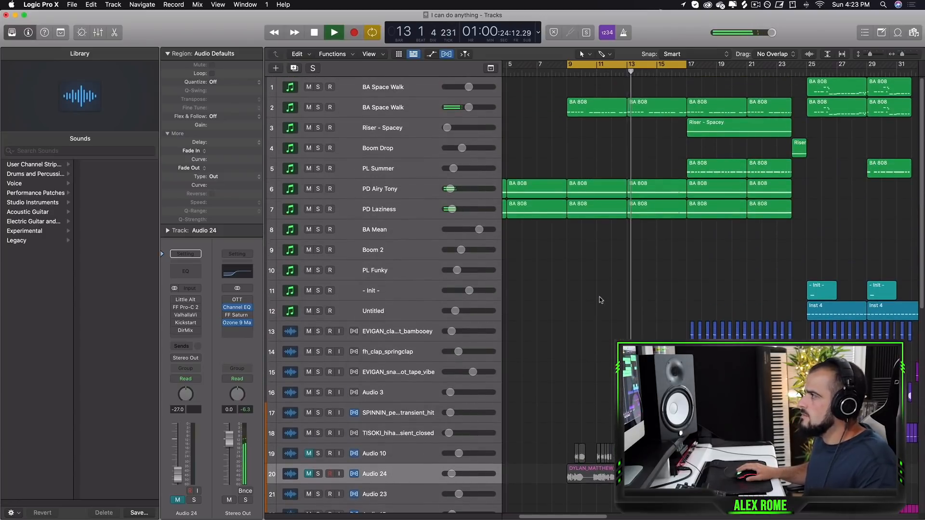
key(space)
scroll(597, 302, down, 8)
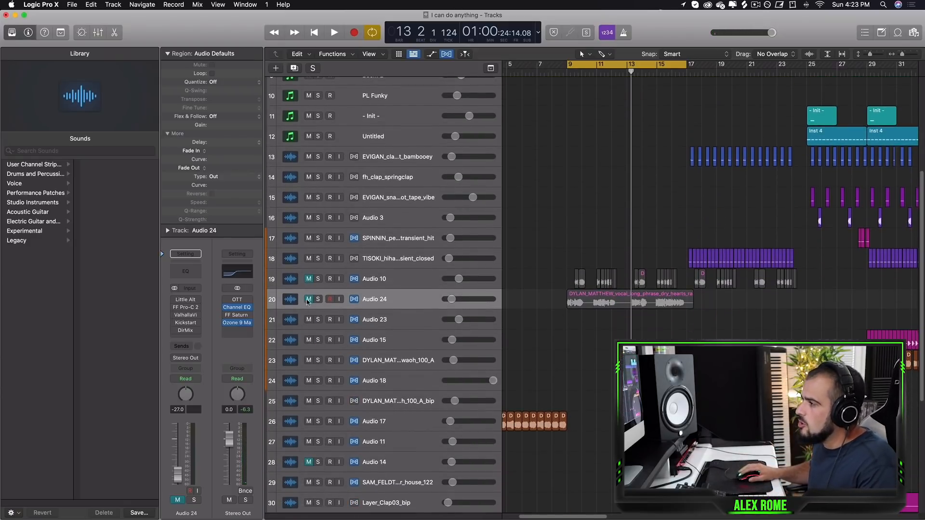
click(309, 300)
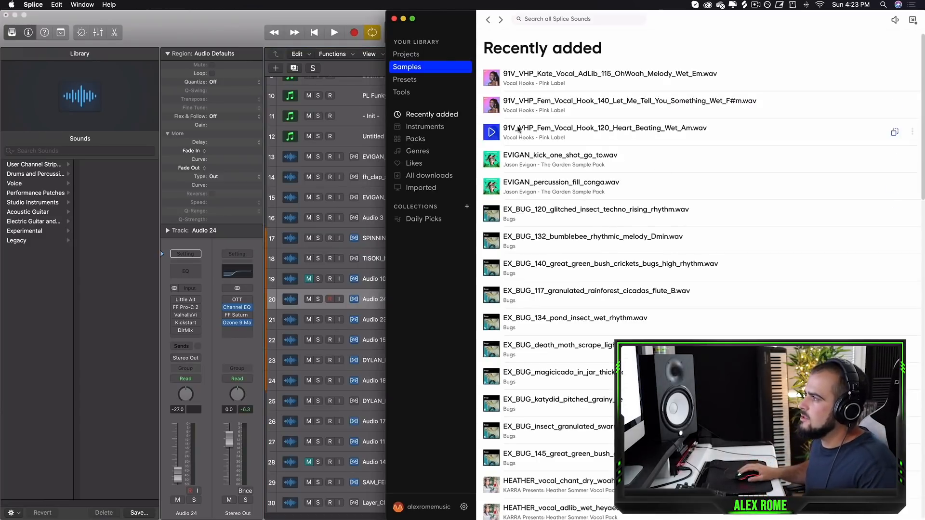
Browse the recently added samples in Splice, close its window and return to the Logic Pro project.
scroll(522, 95, down, 5)
scroll(540, 109, up, 5)
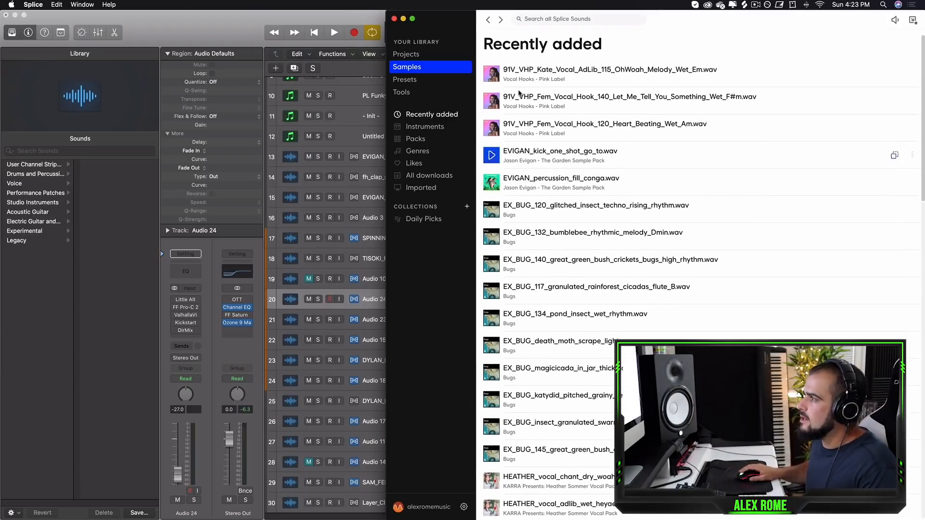
scroll(519, 98, down, 1)
scroll(519, 98, down, 3)
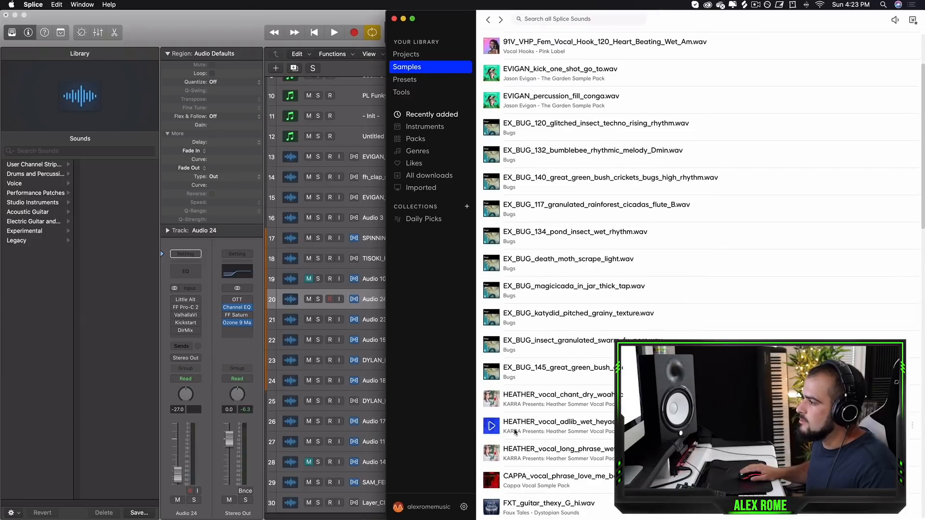
scroll(529, 458, down, 15)
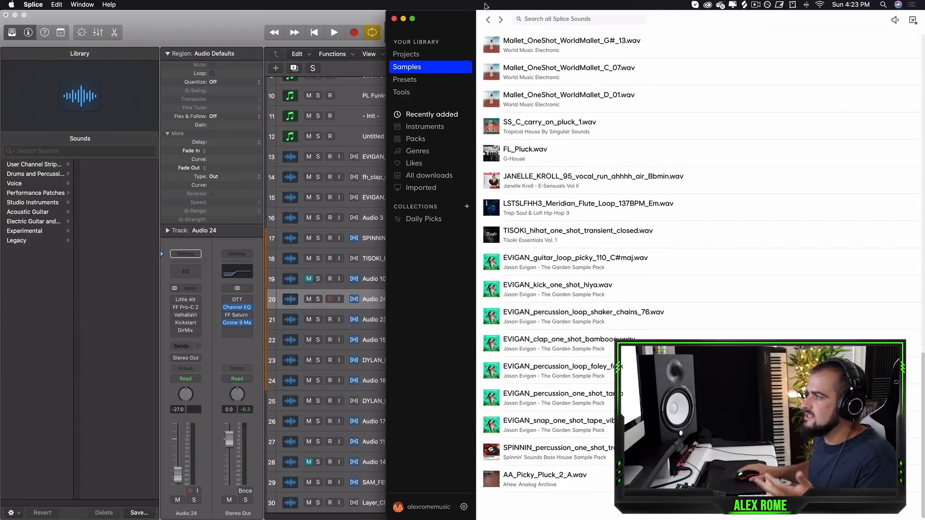
click(394, 19)
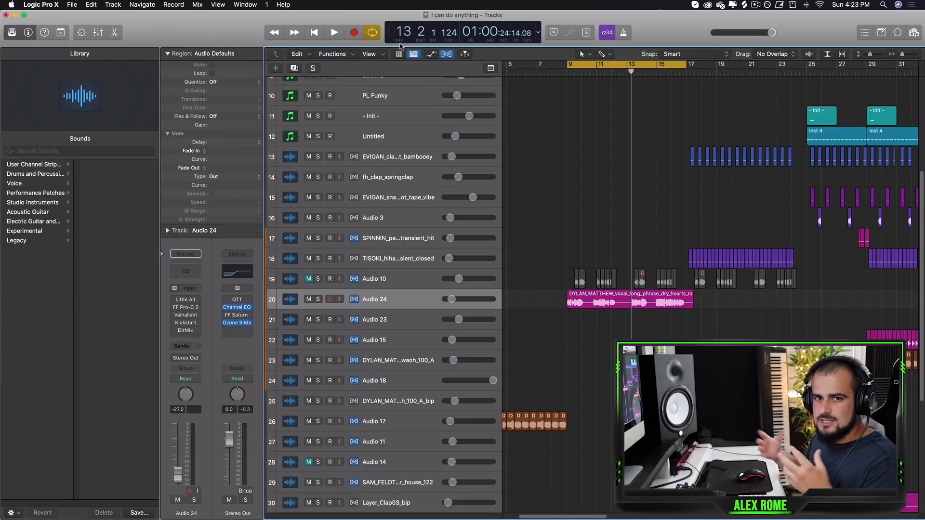
Solo the Audio 24 track and play its long vocal phrase region.
drag(902, 55, 904, 55)
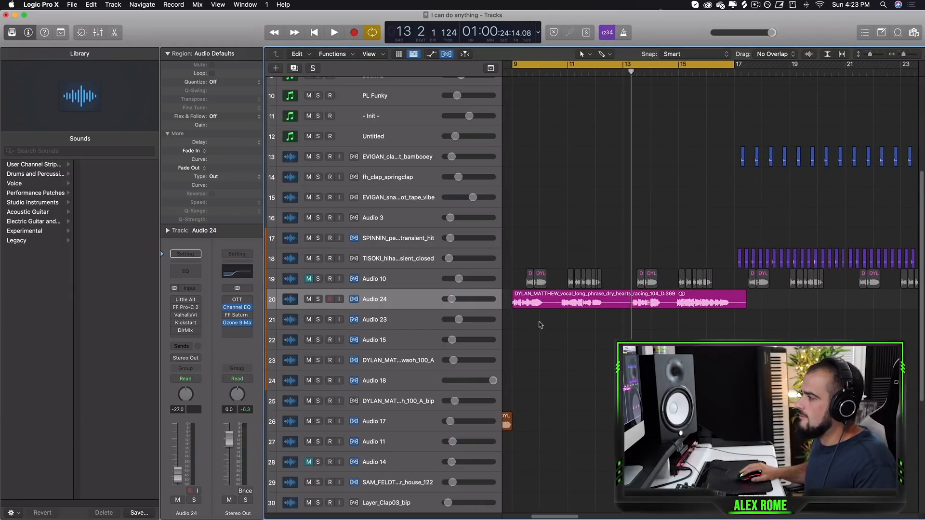
click(522, 301)
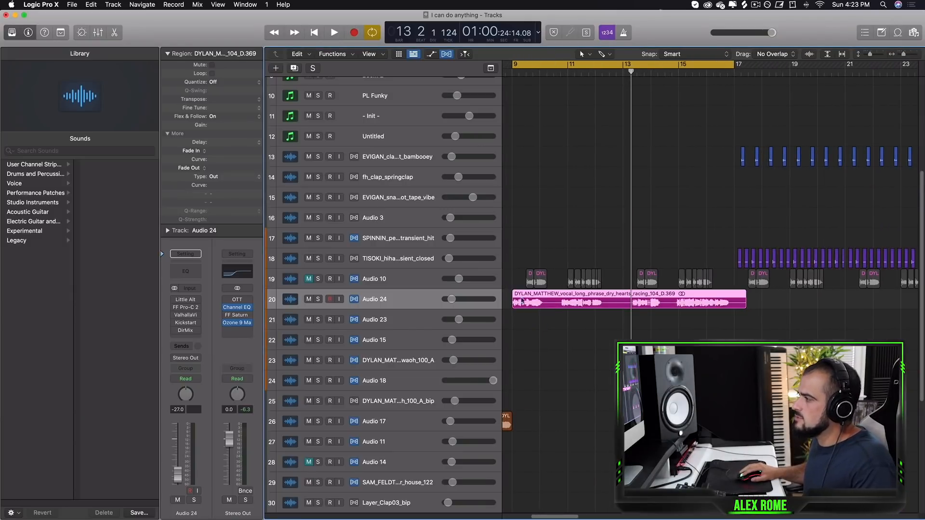
click(319, 301)
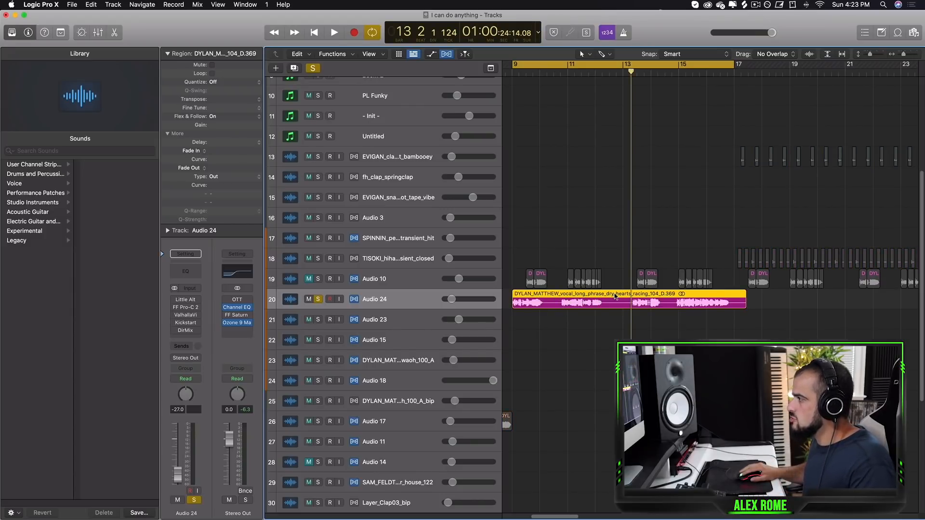
key(space)
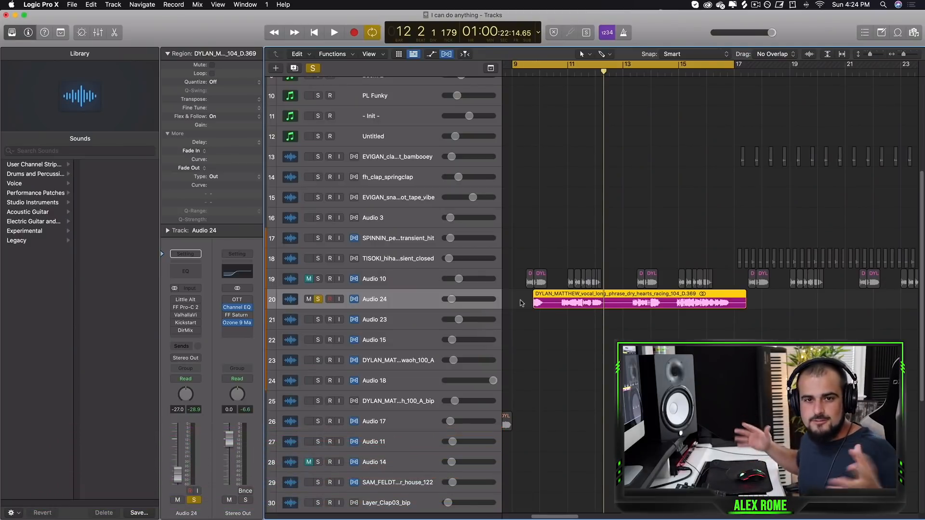
Trim the vocal region's start to about bar 11.5 and play it with the cycle range from there to about bar 14.
drag(528, 300, 583, 310)
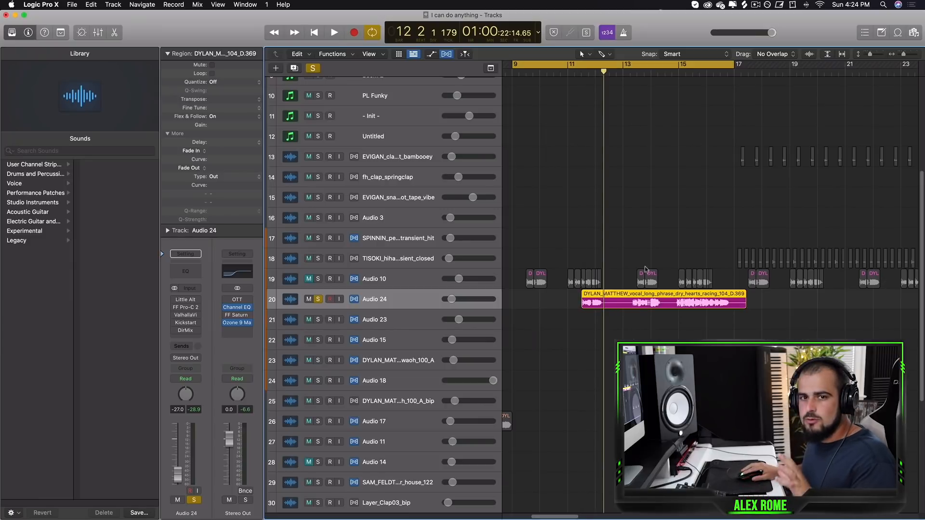
drag(589, 64, 651, 64)
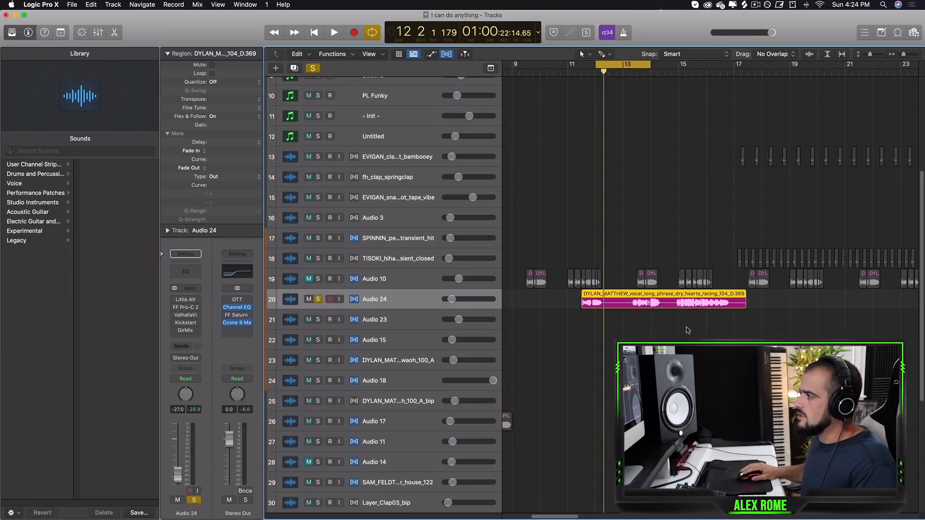
click(634, 313)
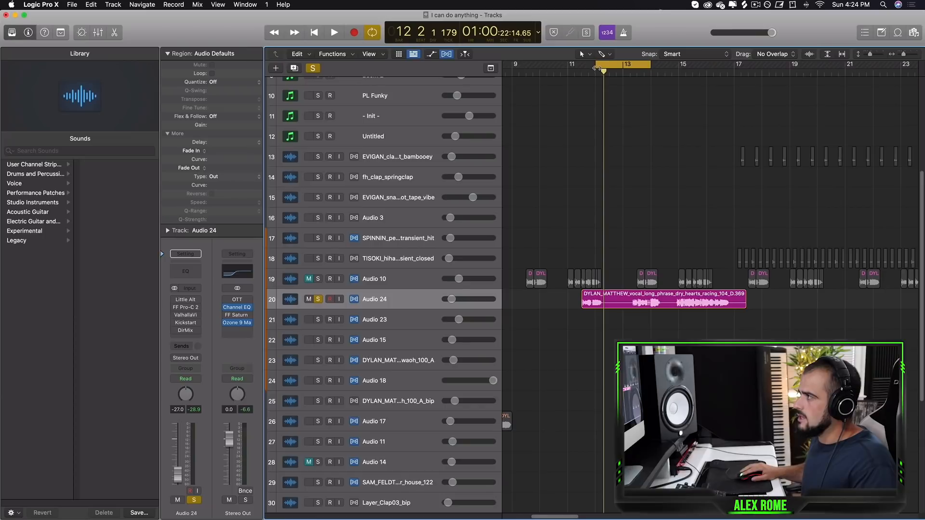
drag(597, 68, 580, 68)
key(space)
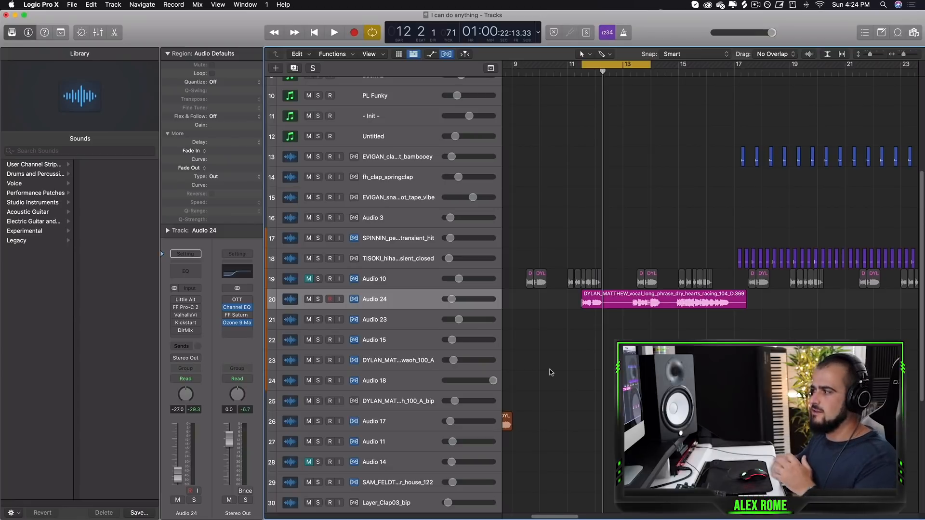
Split the Audio 24 vocal region with the Scissors Tool at position 12 2 4 1 and delete the part after the cut.
click(904, 54)
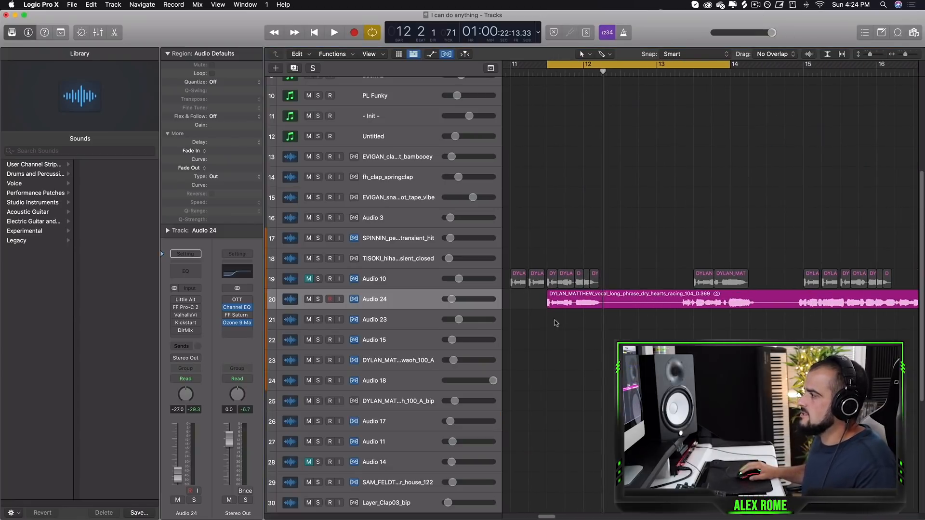
click(611, 53)
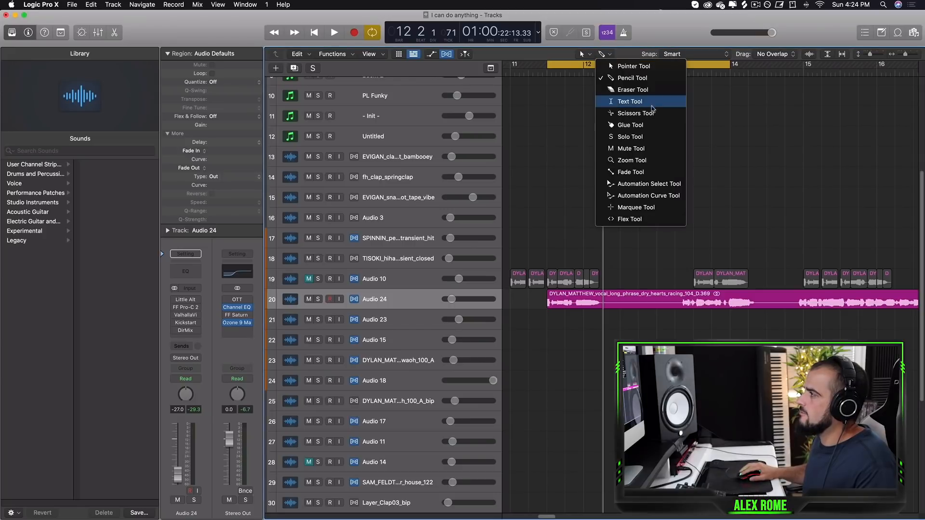
click(626, 112)
super+click(617, 301)
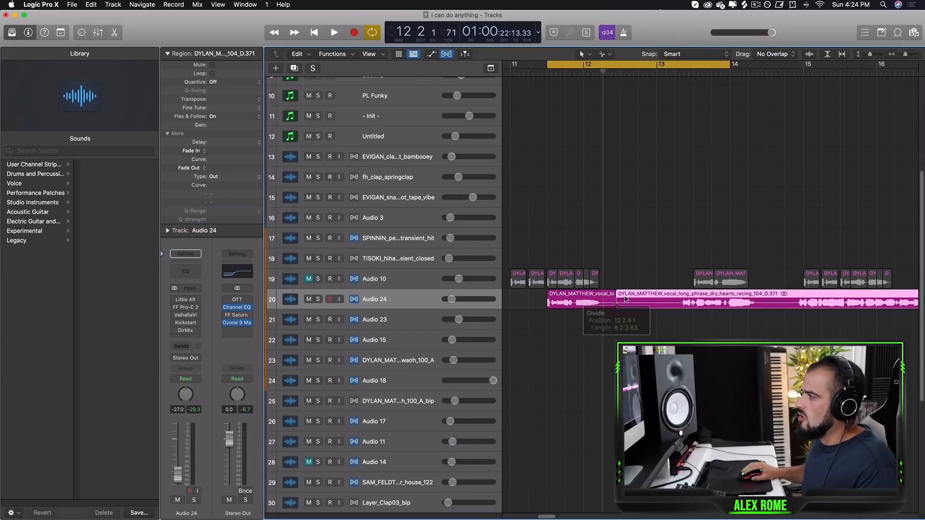
key(Delete)
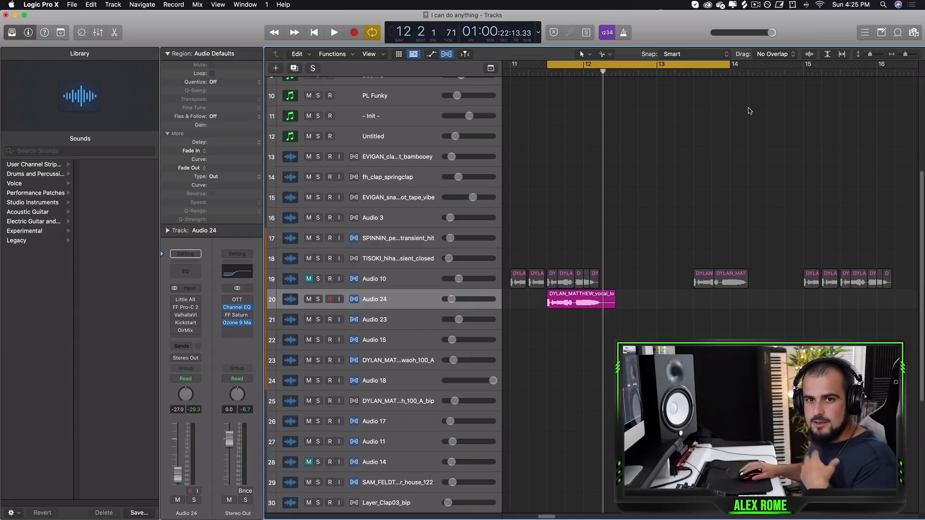
Move the vocal chop to about bar 9.5 and play the arrangement from about bar 8.5.
drag(906, 54, 904, 54)
drag(540, 517, 529, 517)
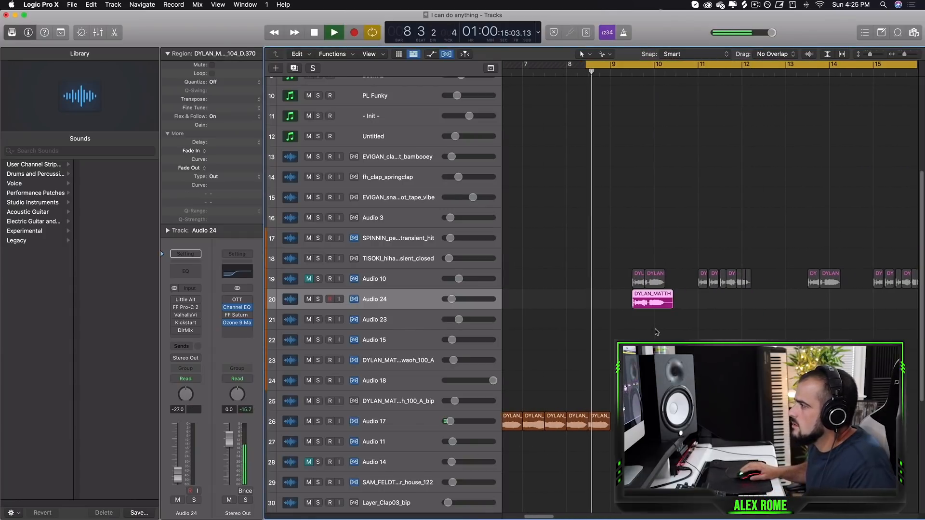
click(658, 329)
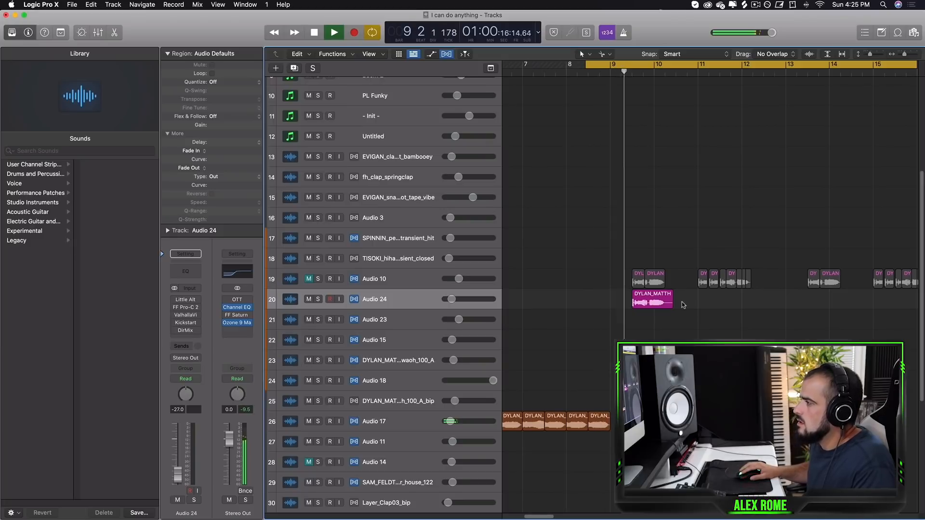
Place a copy of the vocal chop at bar 11, shortened to about one beat, and repeat it three times.
drag(706, 304, 709, 304)
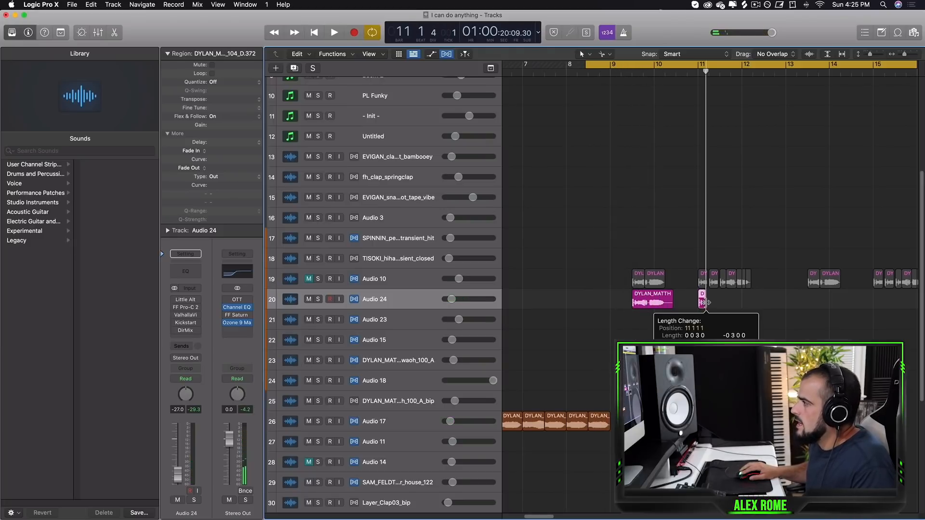
drag(905, 57, 906, 56)
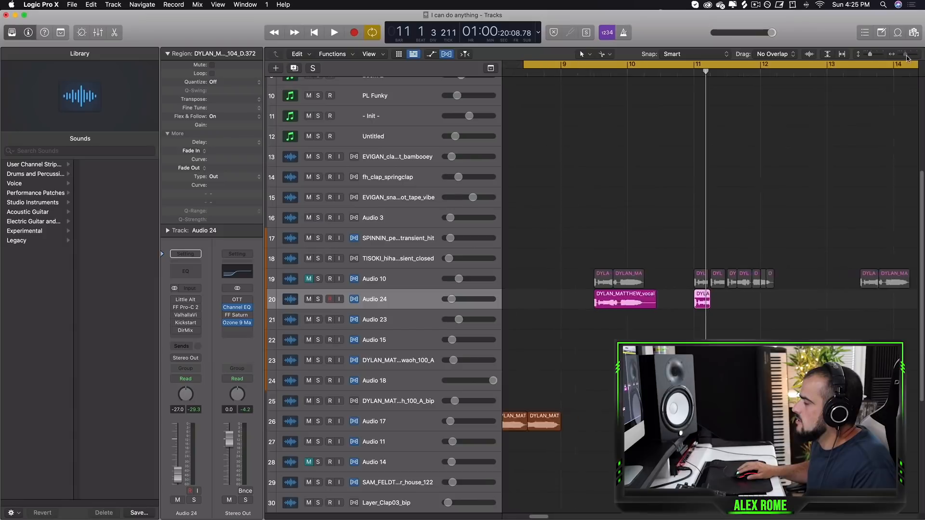
key(super+r)
key(super+r)
key(super+r)
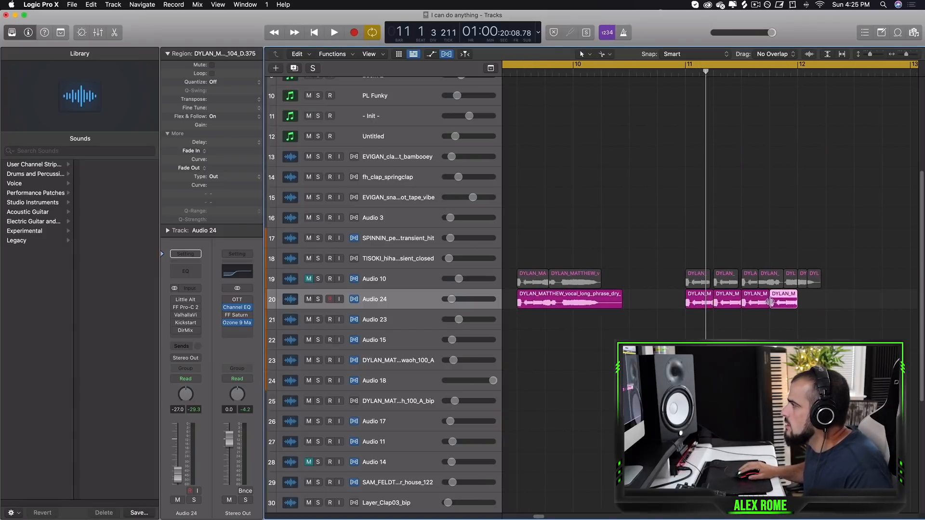
Delete the last repeat, lengthen the third short chop to end about one beat into bar 12, and play the pattern.
key(Delete)
drag(766, 305, 826, 305)
key(space)
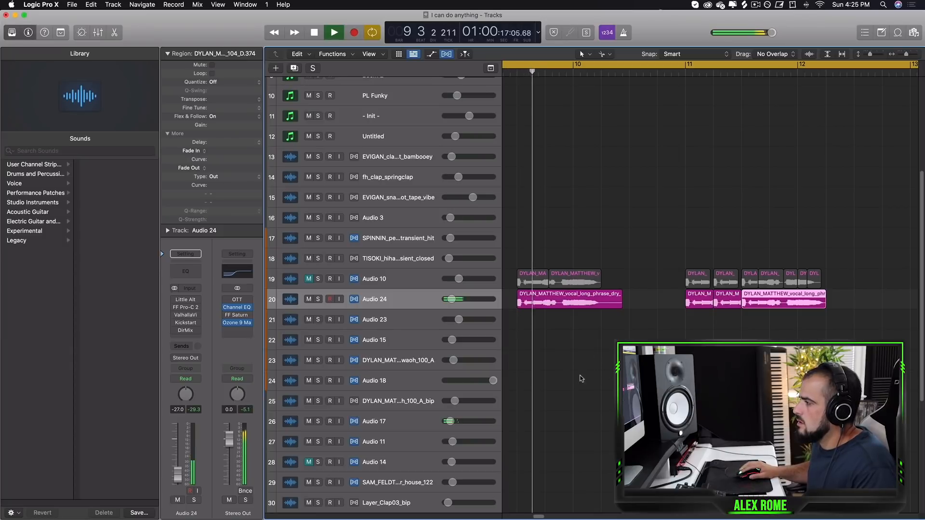
click(795, 359)
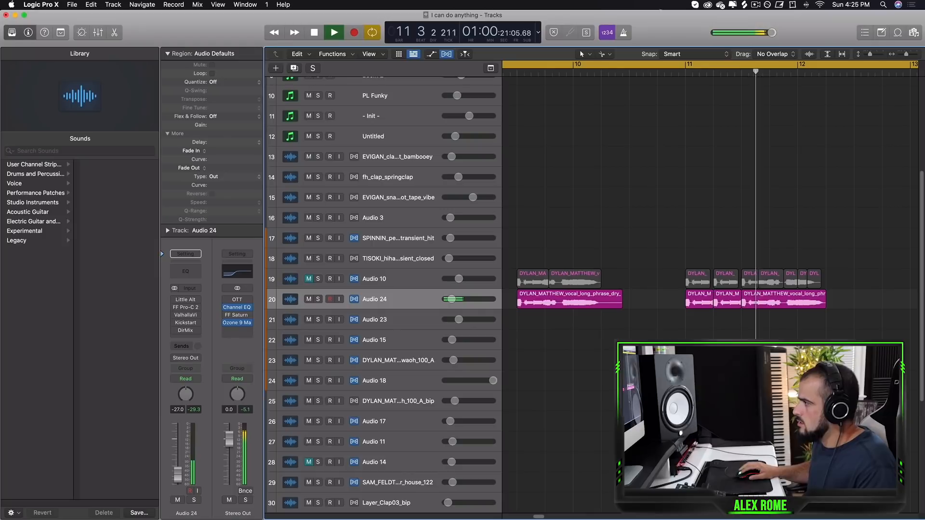
key(space)
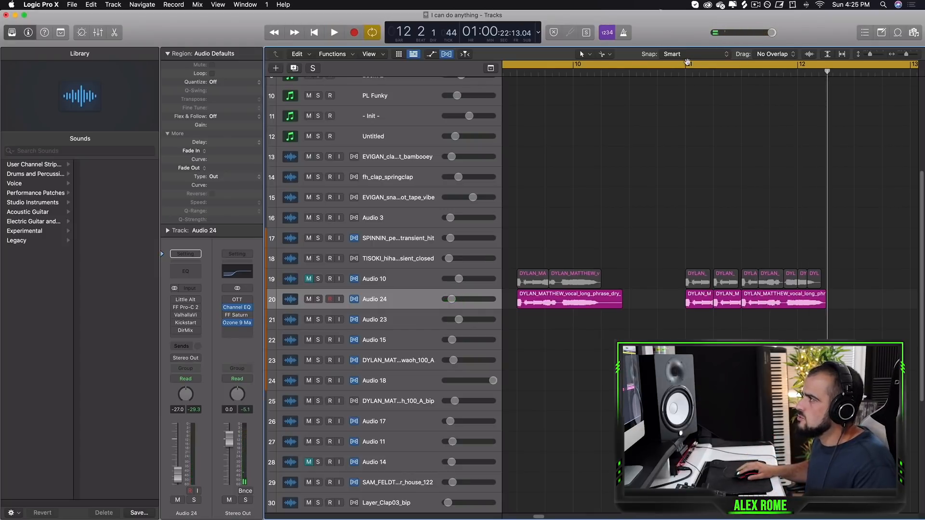
Set the cycle range from bar 11 to about bar 12.5 and examine the three chops against the muted Audio 10 regions.
drag(687, 62, 848, 63)
key(super+Right)
key(super+Right)
key(super+Right)
key(super+Right)
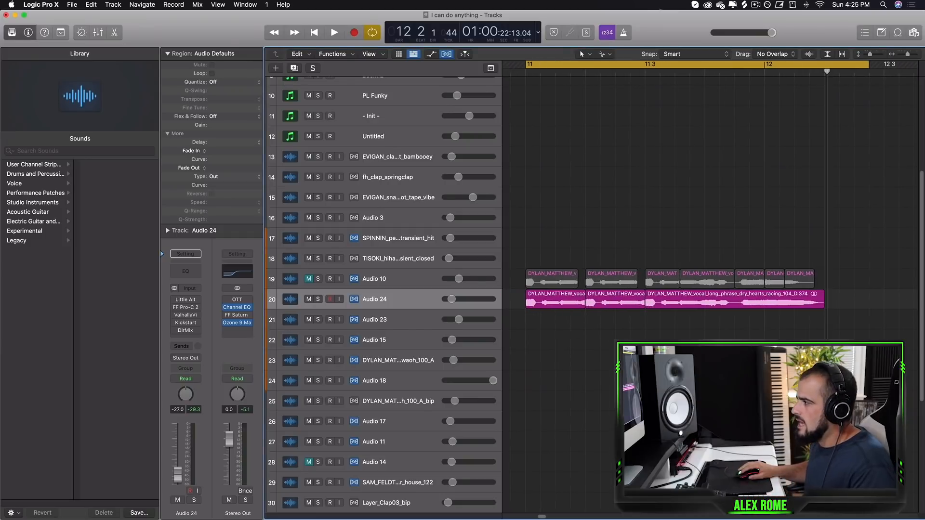
drag(841, 301, 508, 303)
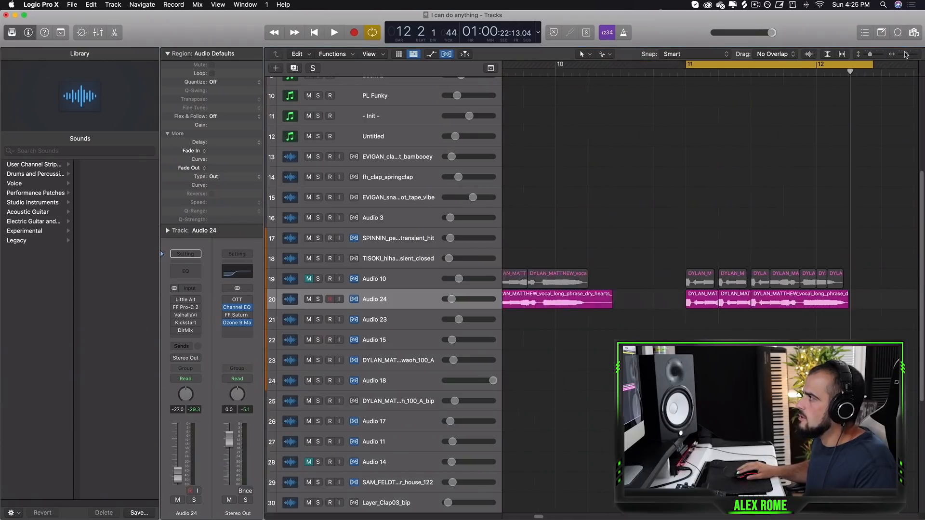
key(super+Left)
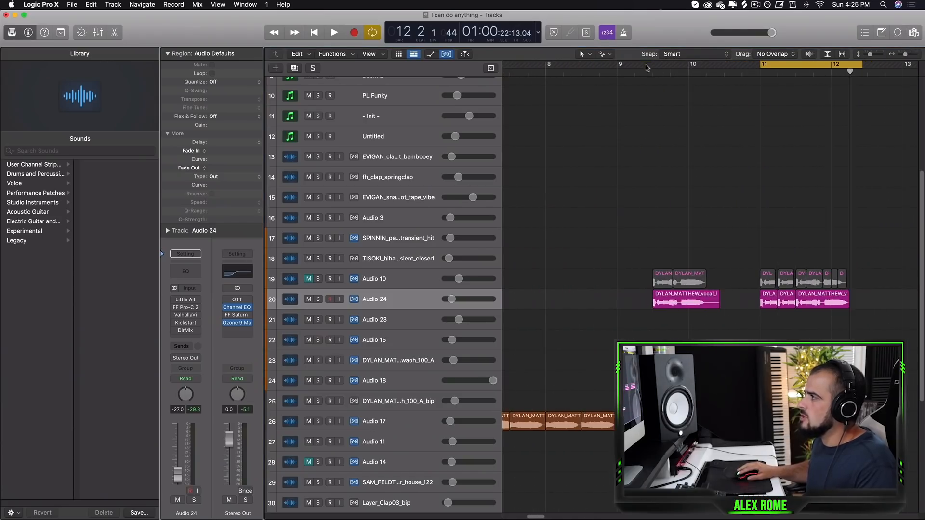
Set the cycle range from bar 9 to about one beat into bar 12 and play the chopped vocal.
drag(620, 68, 849, 70)
key(space)
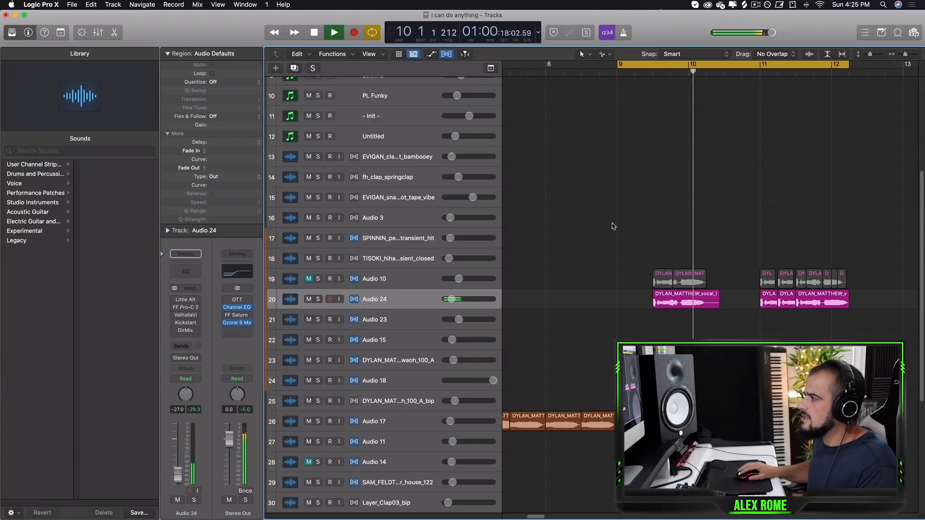
key(space)
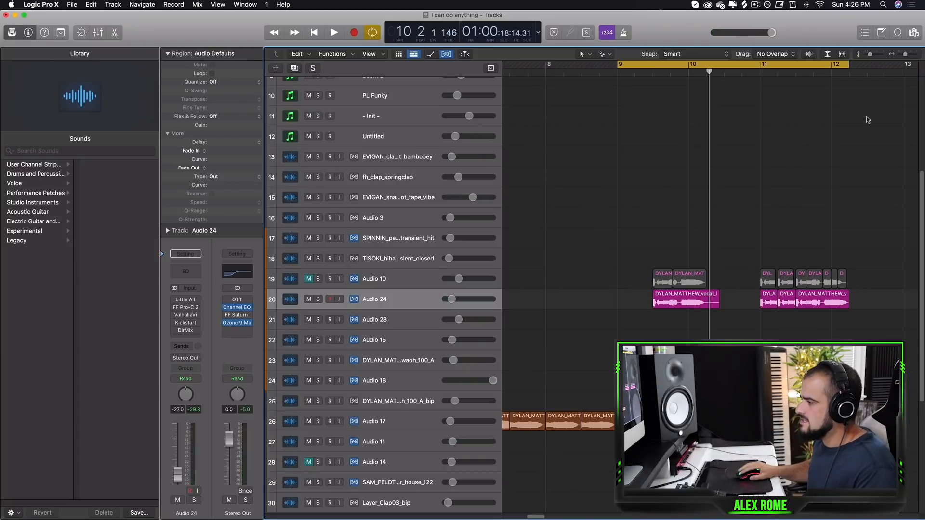
Narrow the cycle range to bar 11 through about bar 12.5 and play the repeated vocal chops.
drag(905, 54, 907, 55)
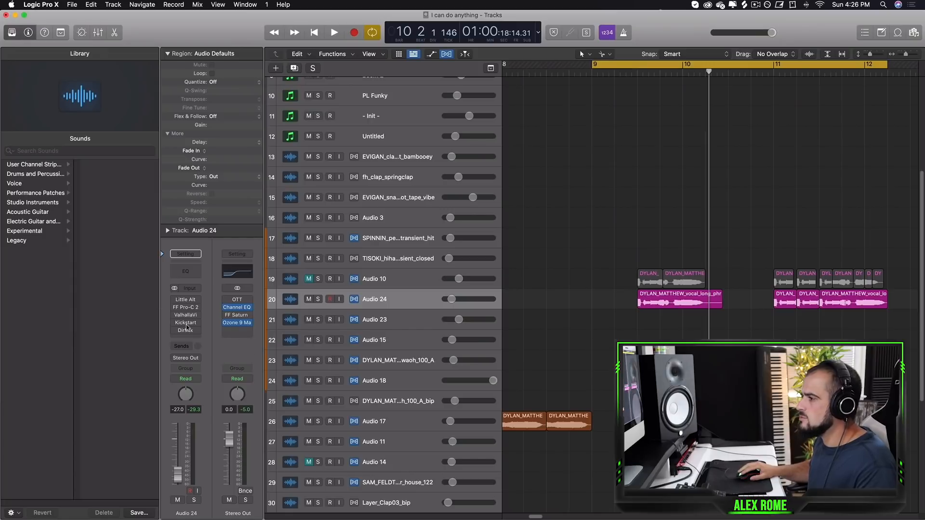
scroll(503, 509, right, 5)
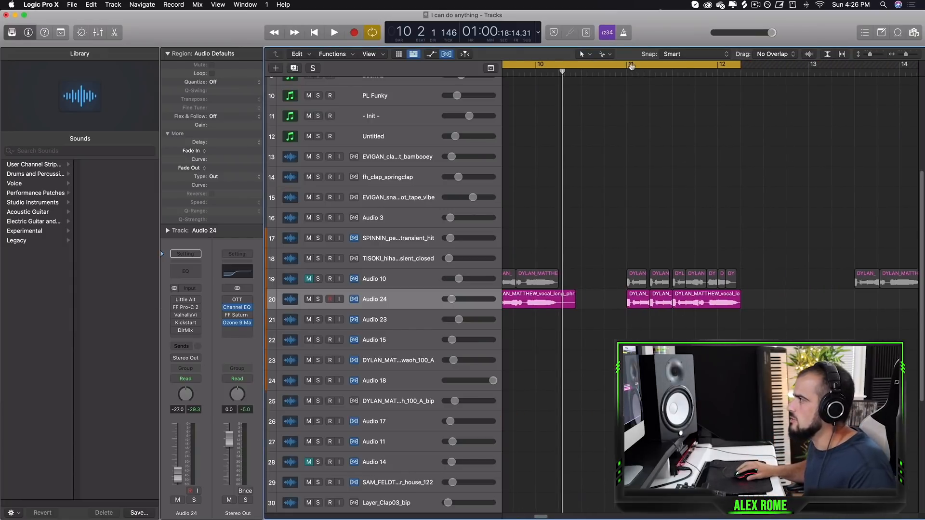
drag(632, 65, 767, 64)
key(space)
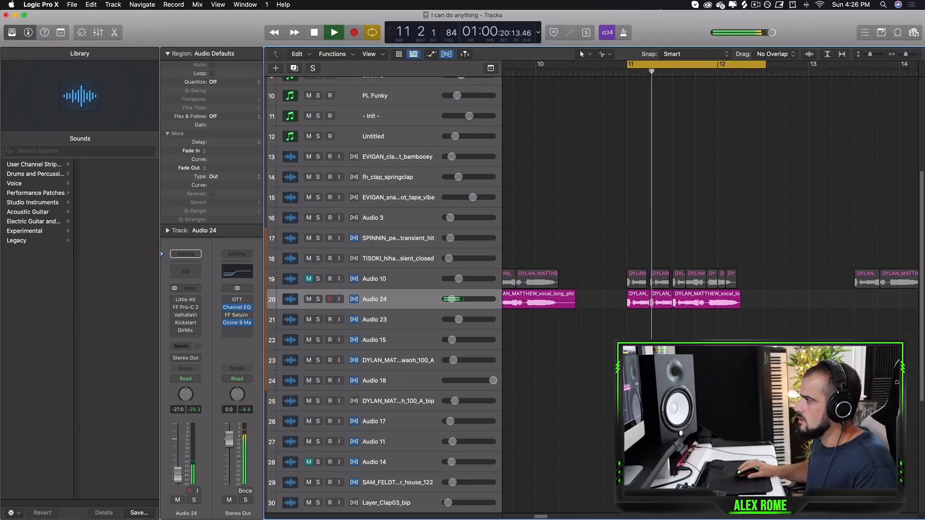
Split the last Audio 24 chop just before bar 12 and set the cycle range from about bar 11.75 to 13.25.
key(space)
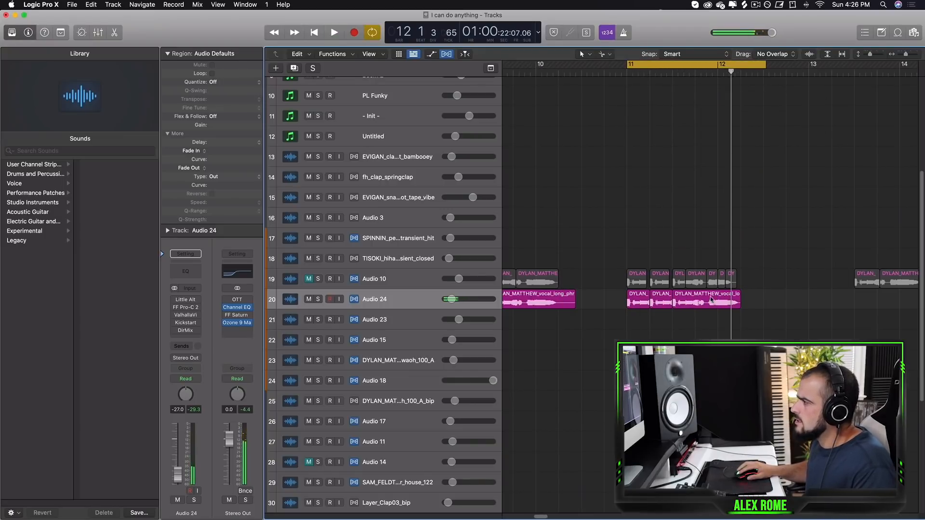
click(709, 297)
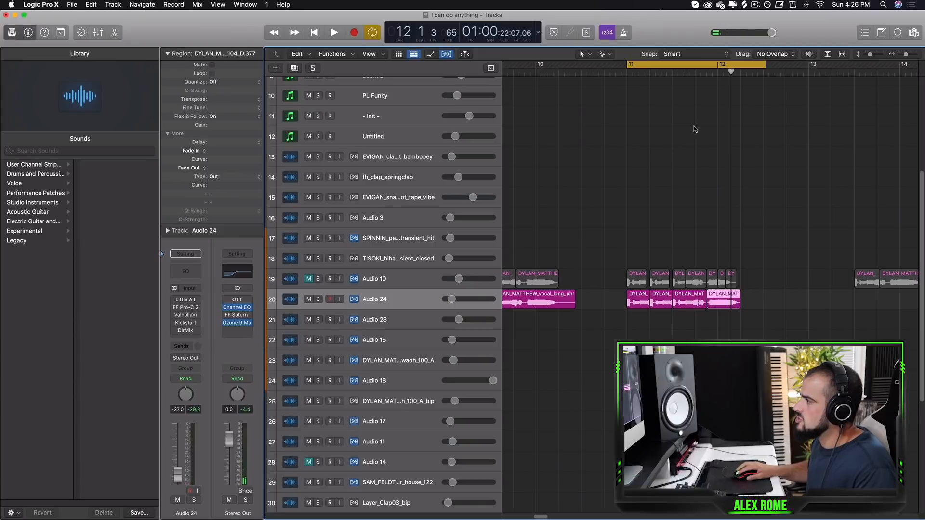
drag(699, 64, 769, 64)
Transpose the last split vocal chop by +5 while playing it in the cycle range.
key(space)
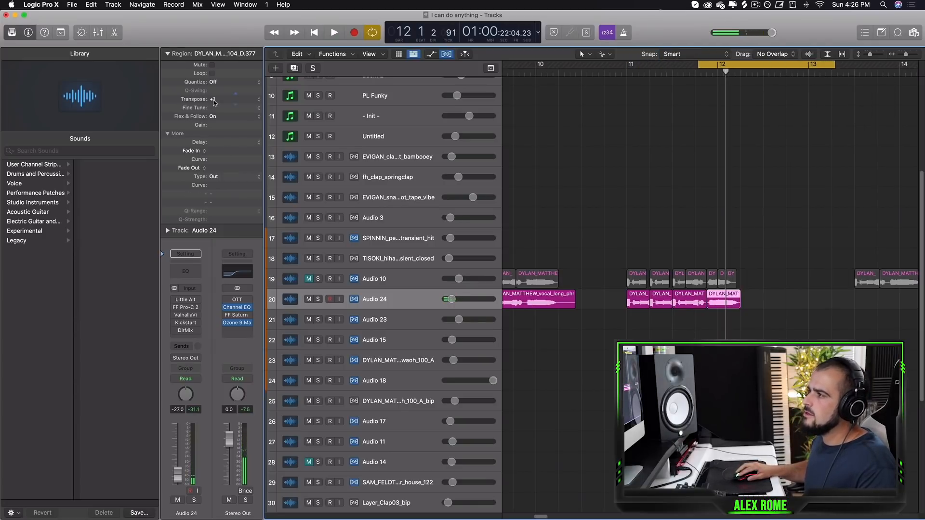
drag(211, 99, 221, 104)
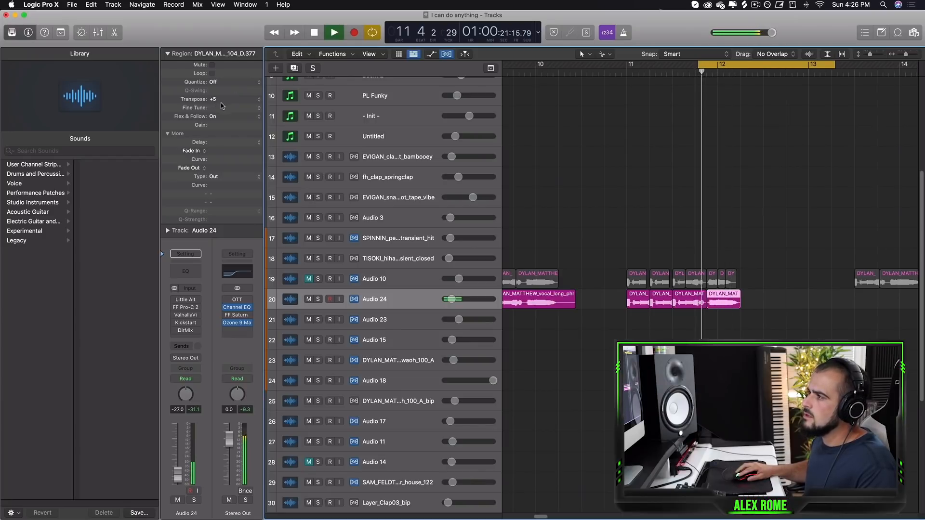
key(space)
click(811, 324)
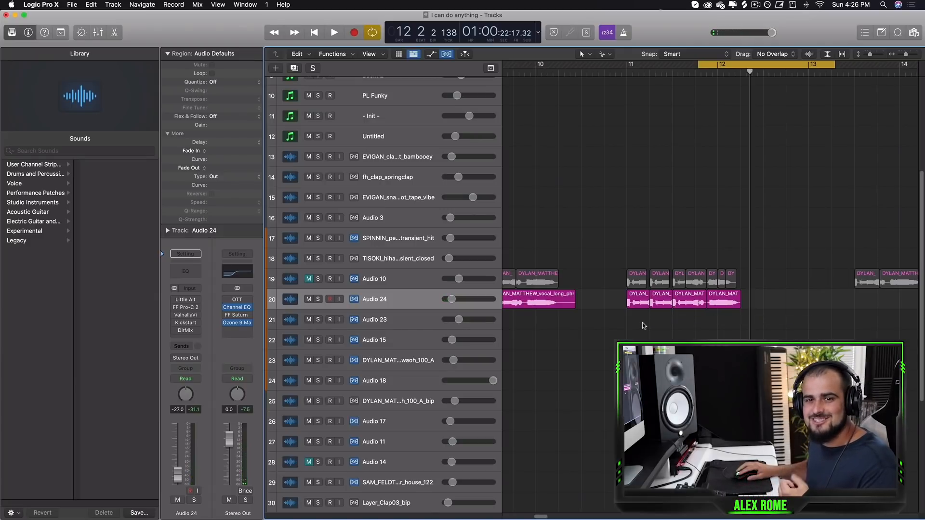
Set the cycle range from bar 9 to 13 and play the full Audio 24 vocal pattern.
drag(908, 54, 899, 54)
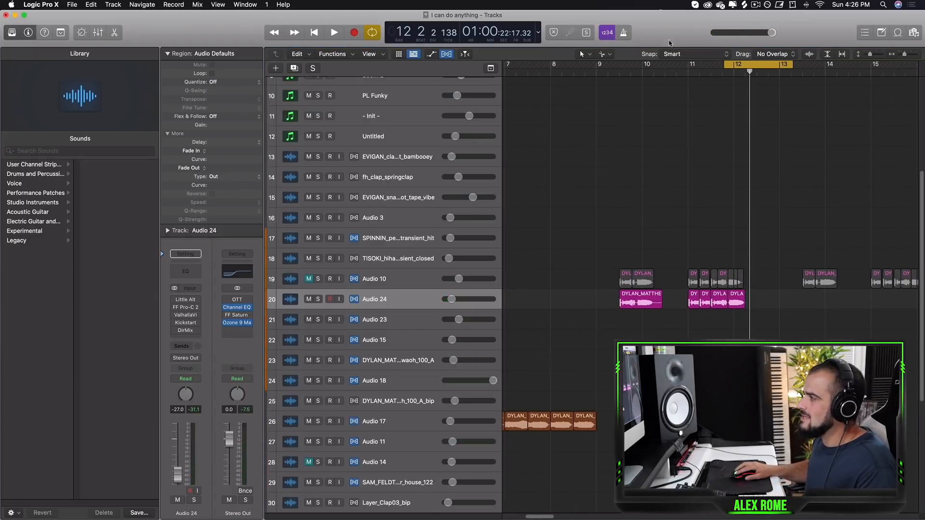
drag(603, 64, 772, 99)
drag(764, 299, 606, 306)
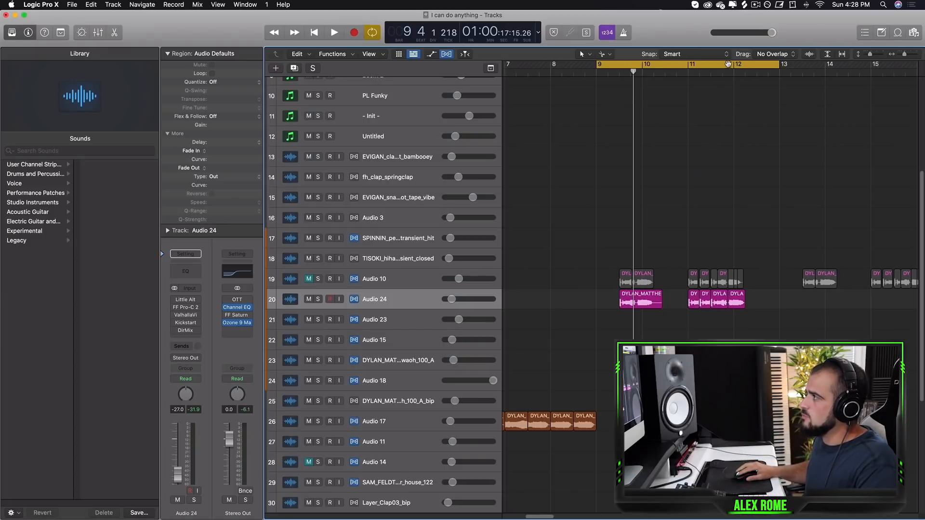
Set the cycle range to bar 12, select the transposed last chop, and bring the Little AlterBoy plug-in on Audio 24 fully into view.
drag(729, 64, 777, 65)
click(737, 301)
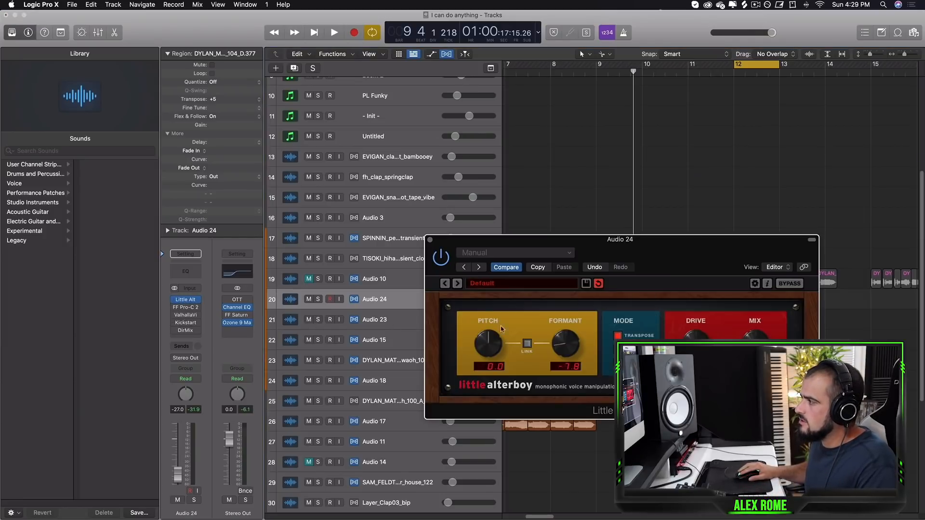
click(646, 223)
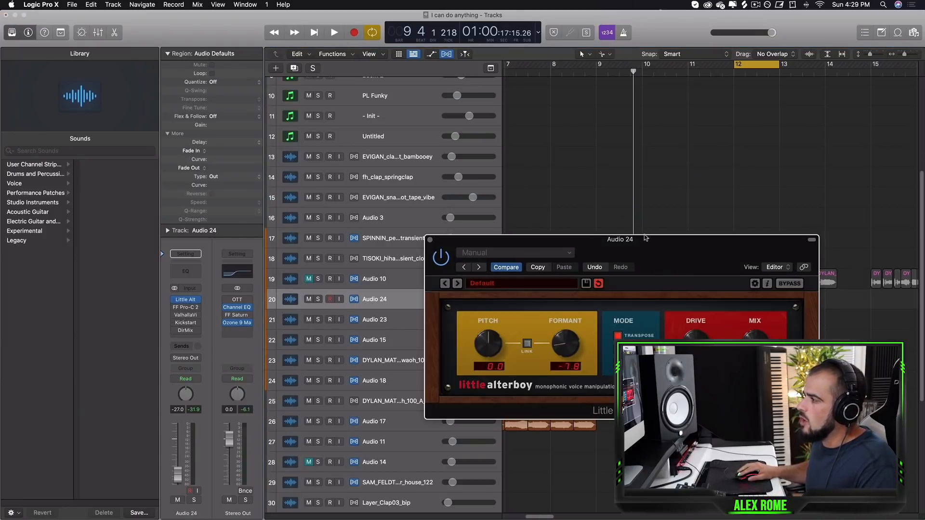
drag(651, 253, 615, 198)
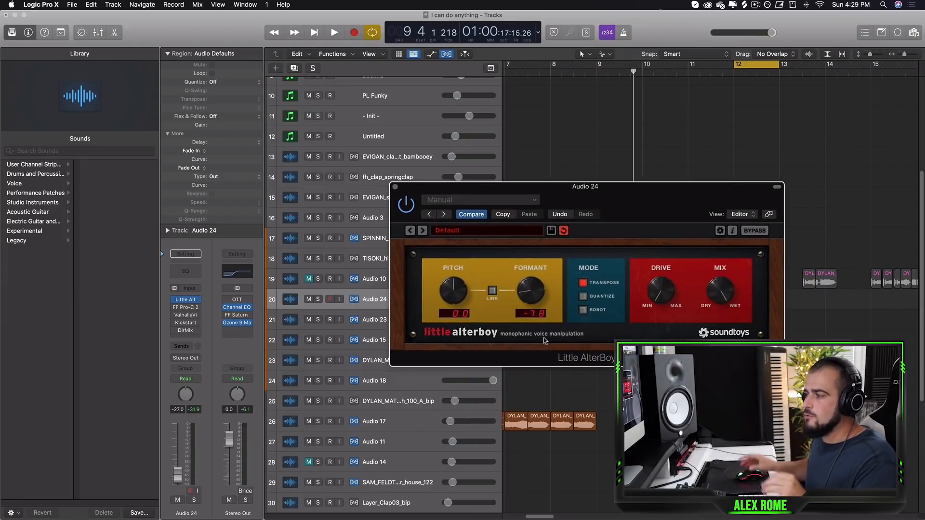
Locate Vocal Transformer and its channel formats among the plug-ins for Audio 24's empty insert slot.
click(183, 336)
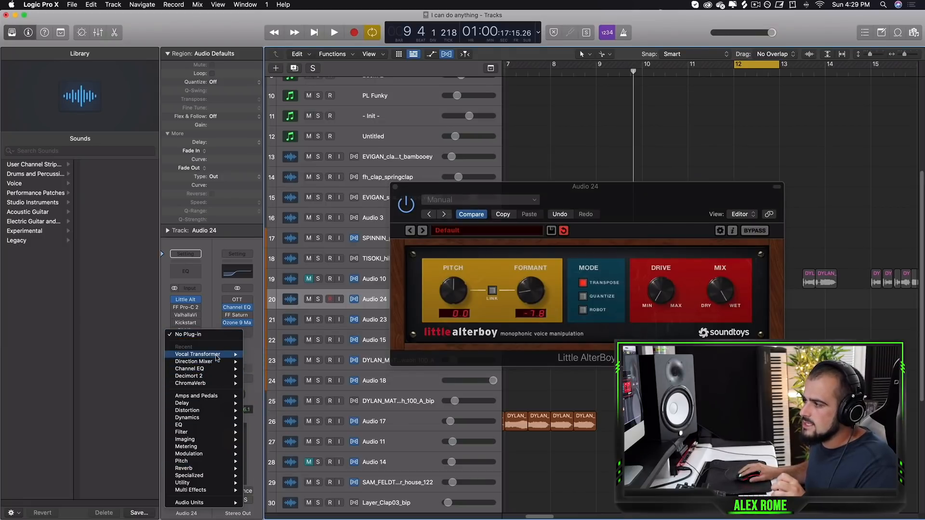
mouse_move(230, 355)
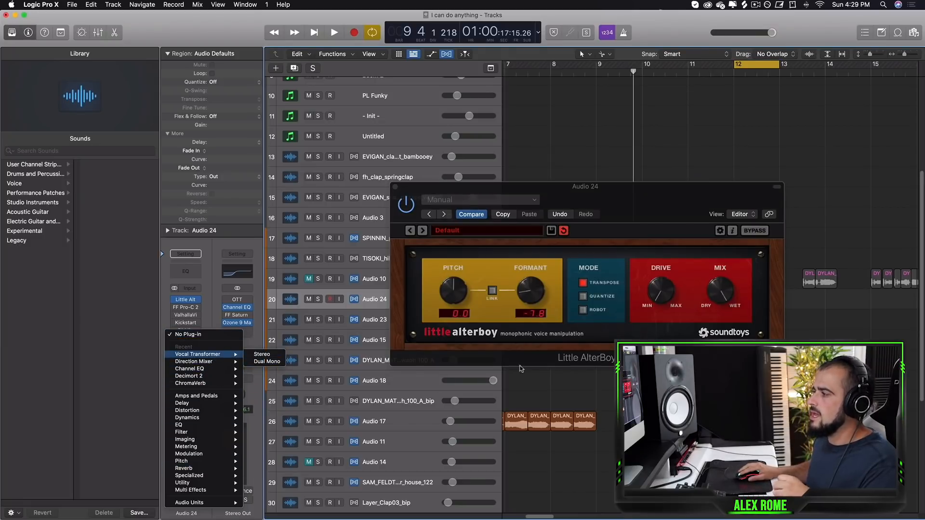
click(473, 309)
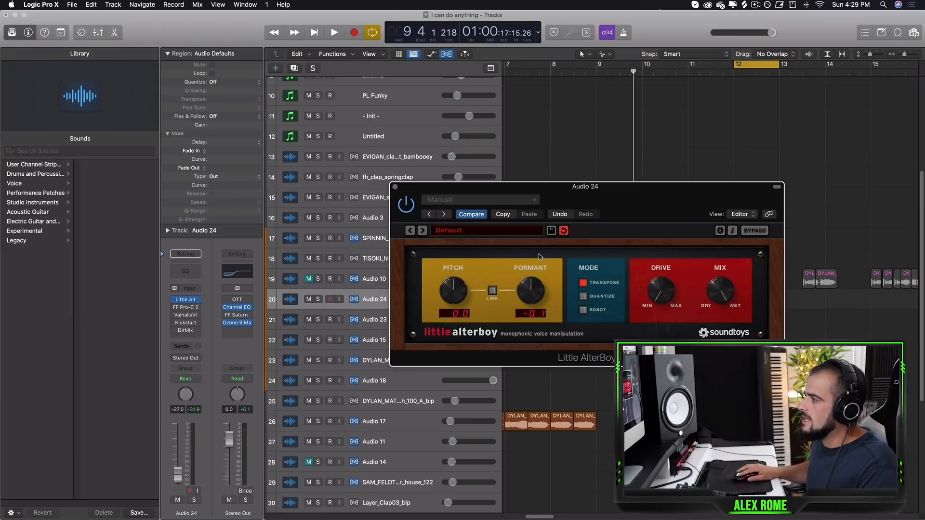
Adjust Little AlterBoy's formant to about -7.6 while playing bars 9 to 13, and close the plug-in.
key(space)
drag(528, 289, 525, 294)
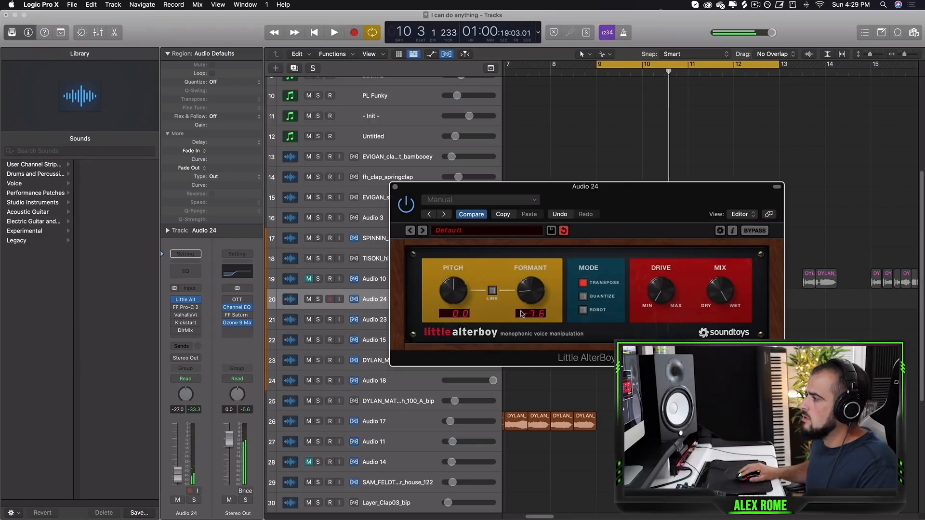
click(395, 188)
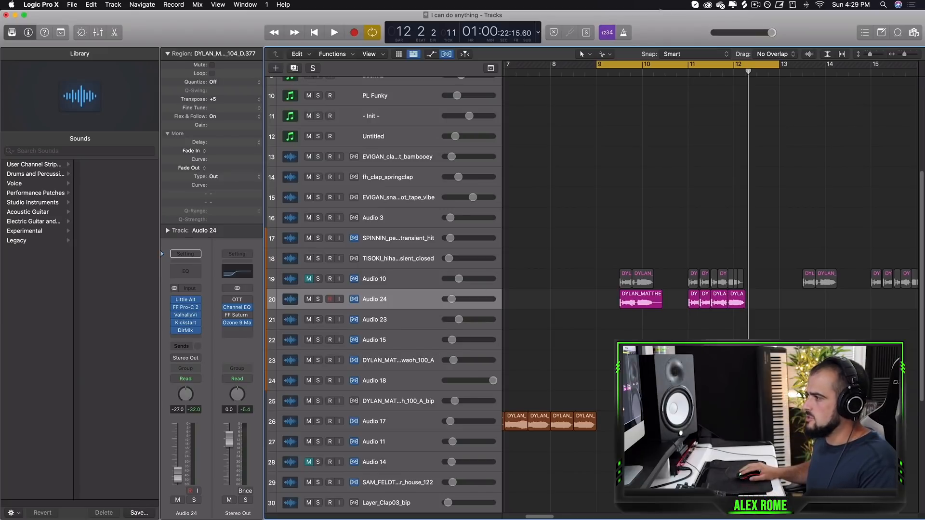
Select the five Audio 24 vocal regions and repeat them from about bar 13.5, aligned with the Audio 10 regions.
drag(802, 313, 642, 301)
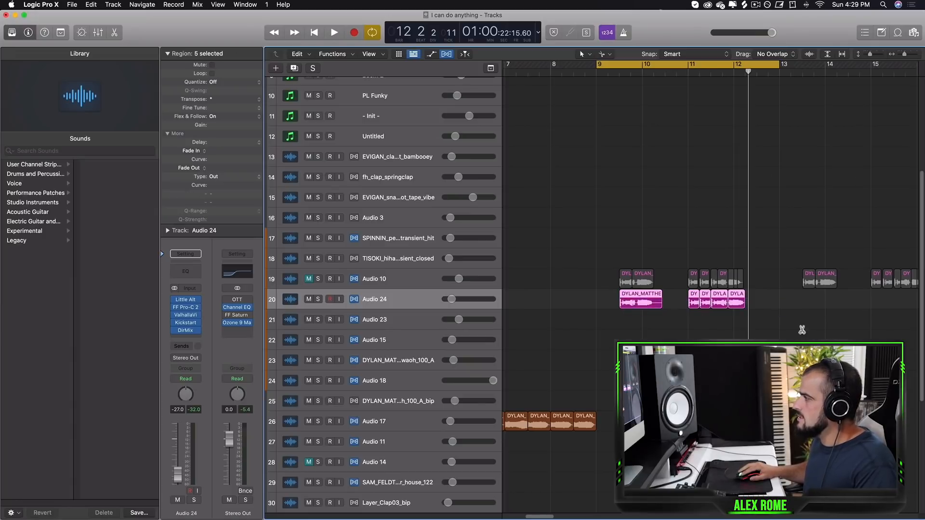
key(super+r)
drag(772, 302, 828, 302)
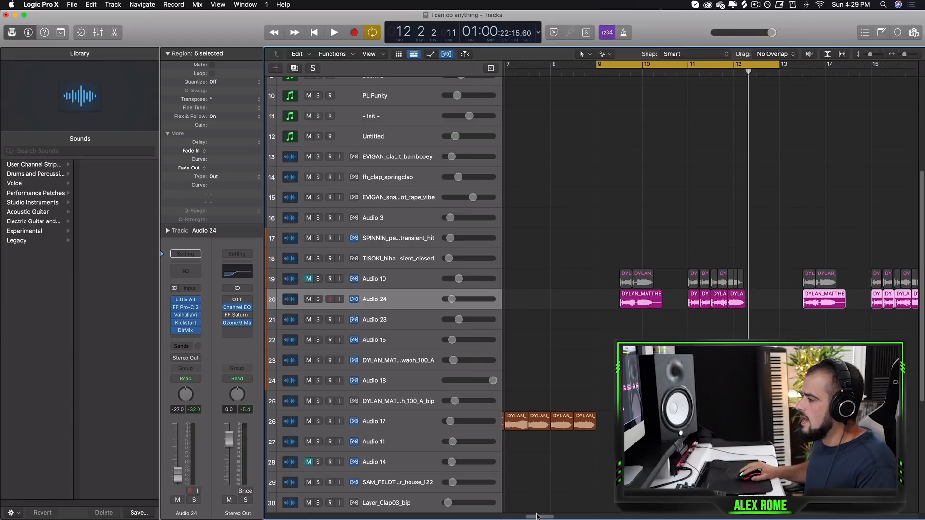
Repeat the five-region vocal pattern twice more on Audio 24, starting at about bars 17.5 and 21.5.
scroll(648, 330, right, 10)
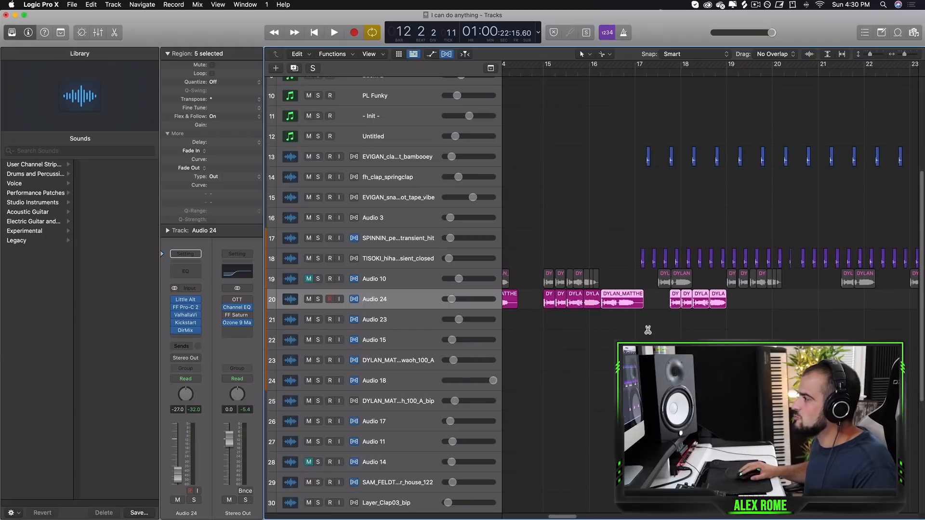
drag(648, 301, 672, 307)
key(super+r)
drag(810, 301, 867, 305)
Move the Audio 11 track directly below Audio 24 and play the soloed Audio 24 chop around bar 18.
drag(560, 516, 556, 517)
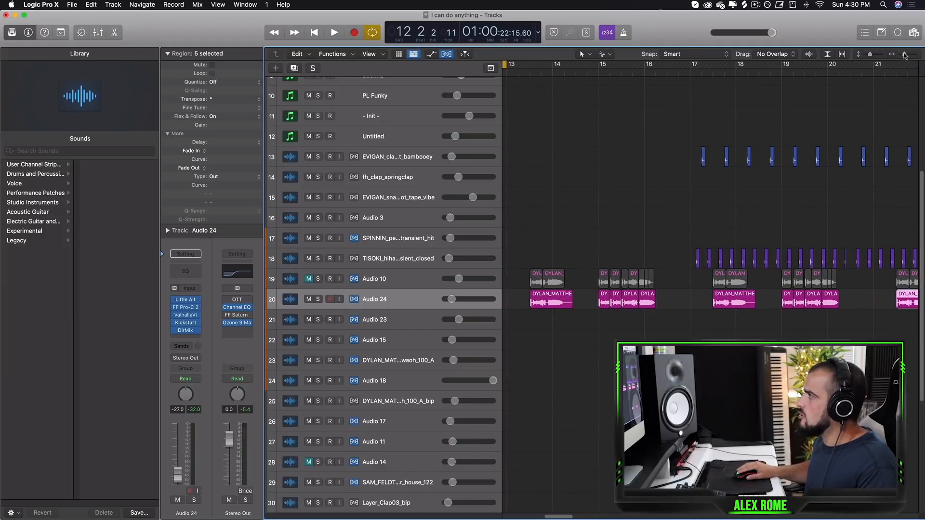
drag(905, 55, 907, 53)
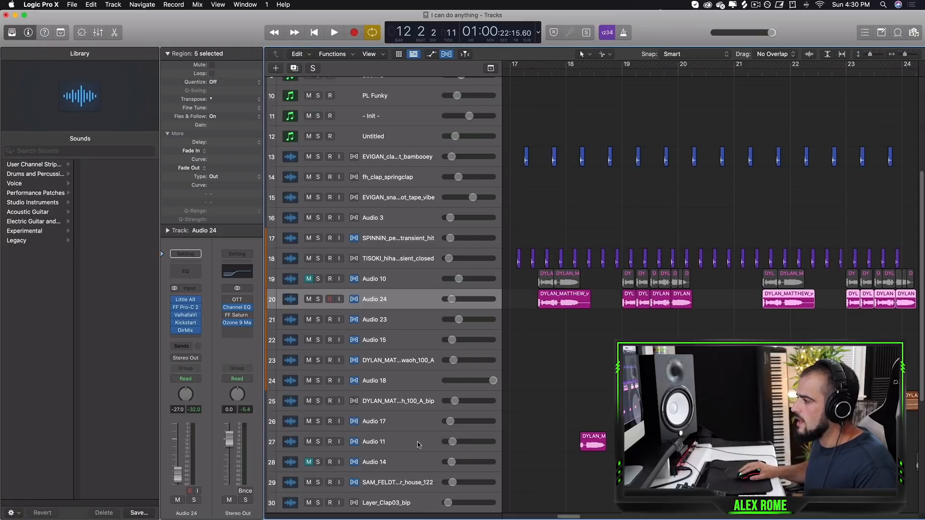
drag(417, 441, 533, 325)
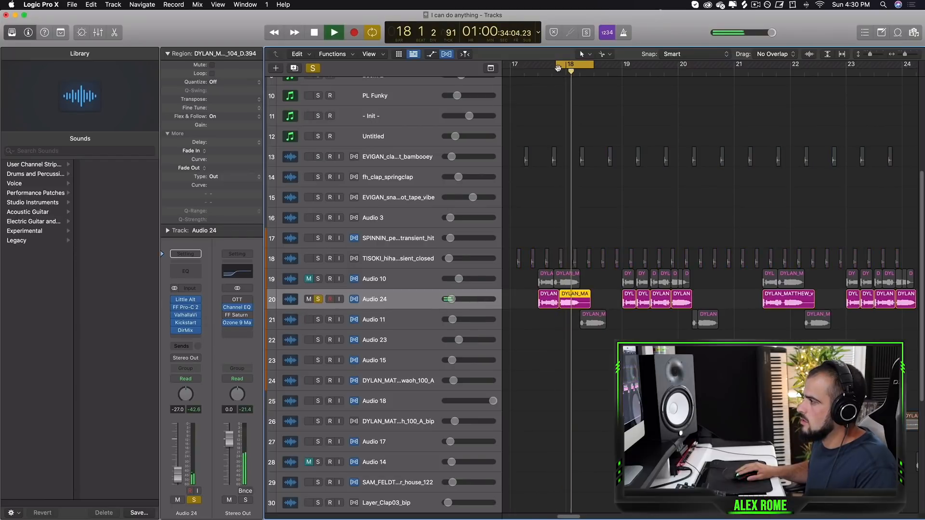
key(space)
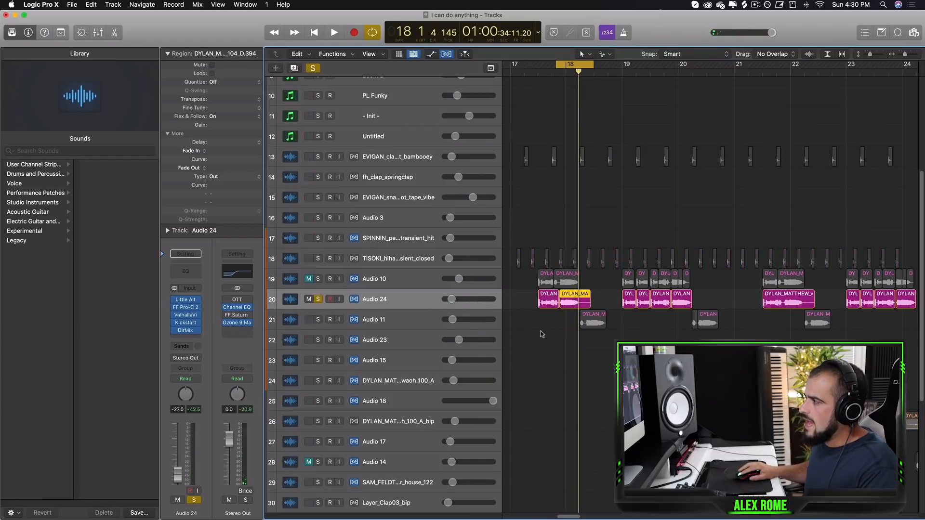
Select the Audio 11 vocal regions between bars 18 and 23 and solo the Audio 11 track.
drag(652, 317, 885, 312)
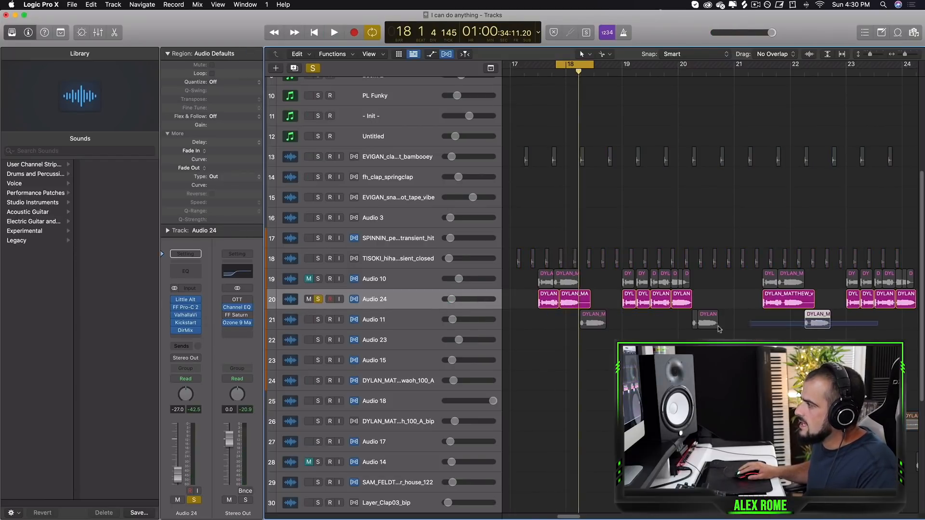
drag(718, 329, 514, 314)
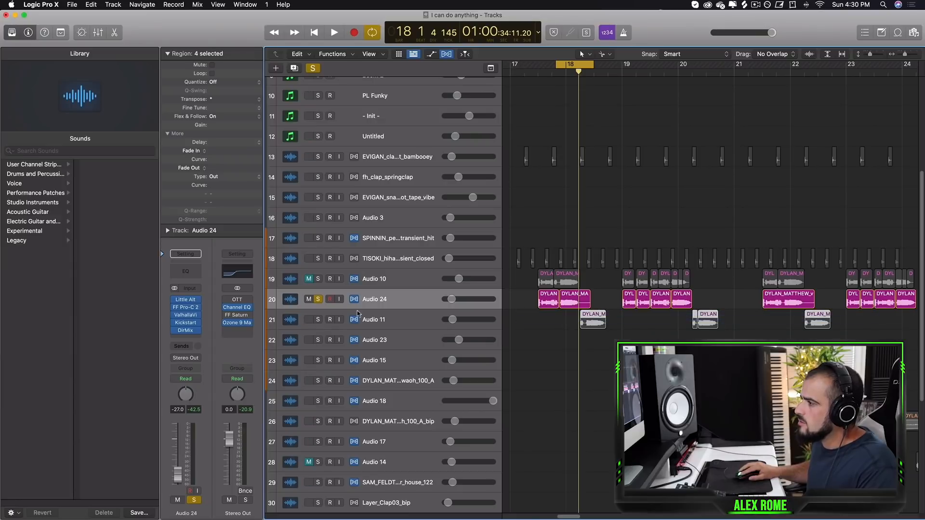
click(357, 314)
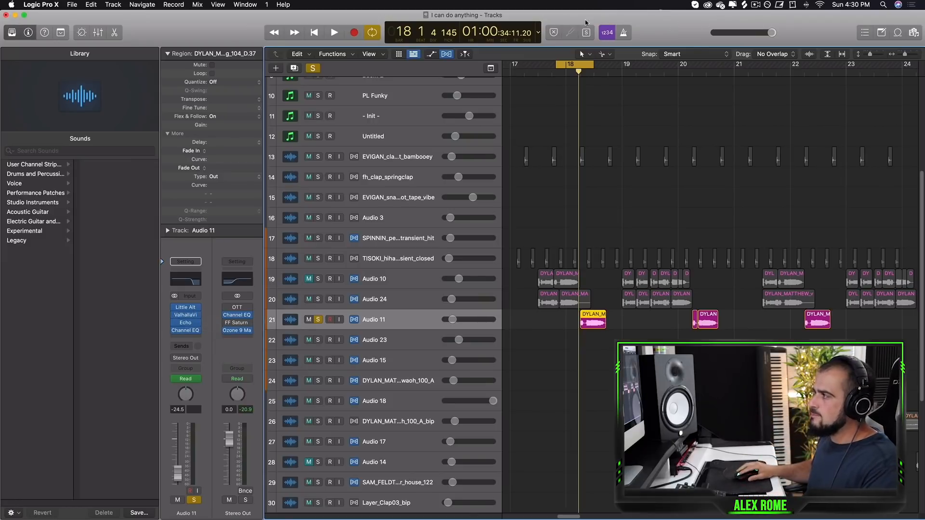
Set the cycle range from bar 17 to about 22.5, play Audio 24 and Audio 11 soloed together, and clear the solos.
drag(515, 61, 817, 64)
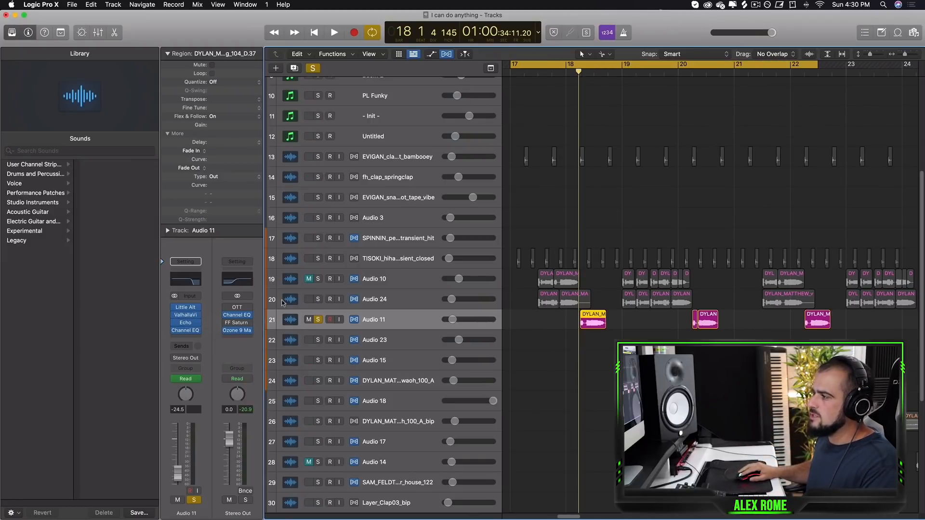
click(318, 299)
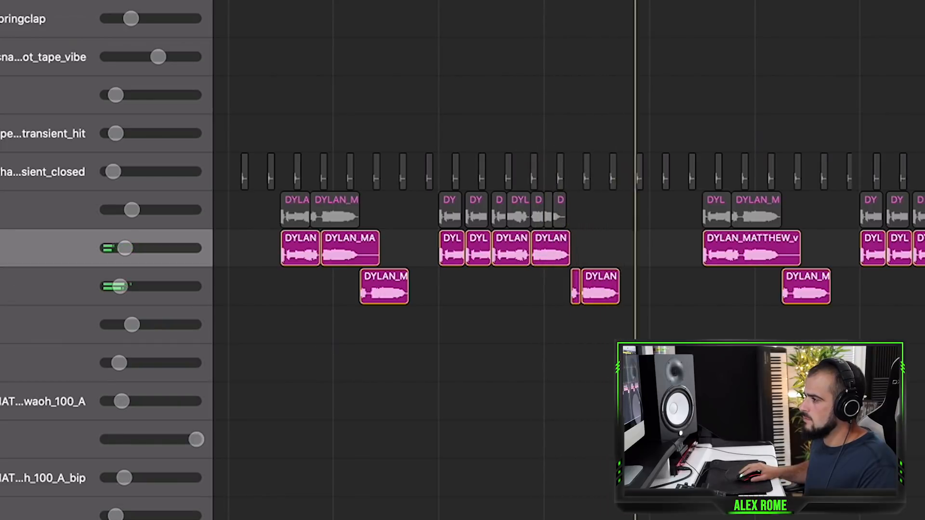
key(ctrl+s)
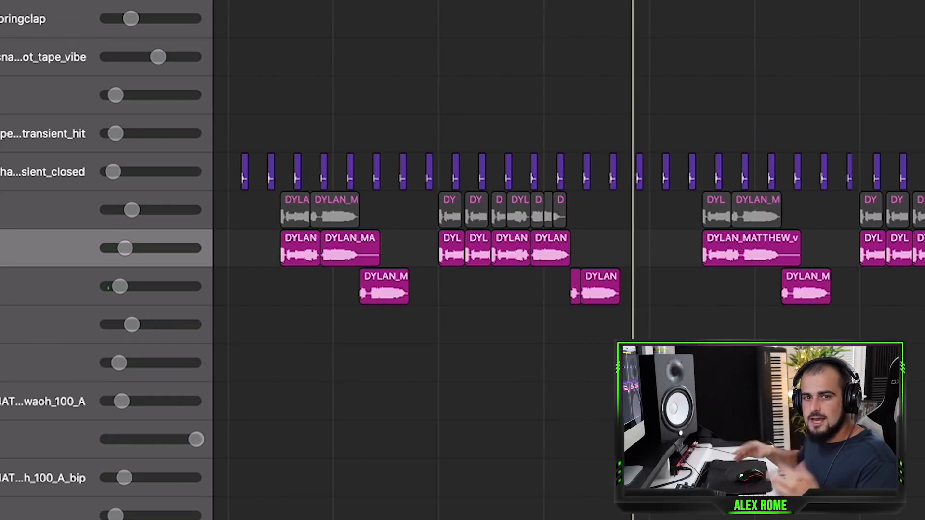
Set the cycle range from bar 9 to 25 to cover all the vocal chop repeats.
key(super+Right)
key(super+Right)
key(super+Left)
key(super+Left)
key(super+Left)
key(super+Left)
key(super+Left)
key(super+Left)
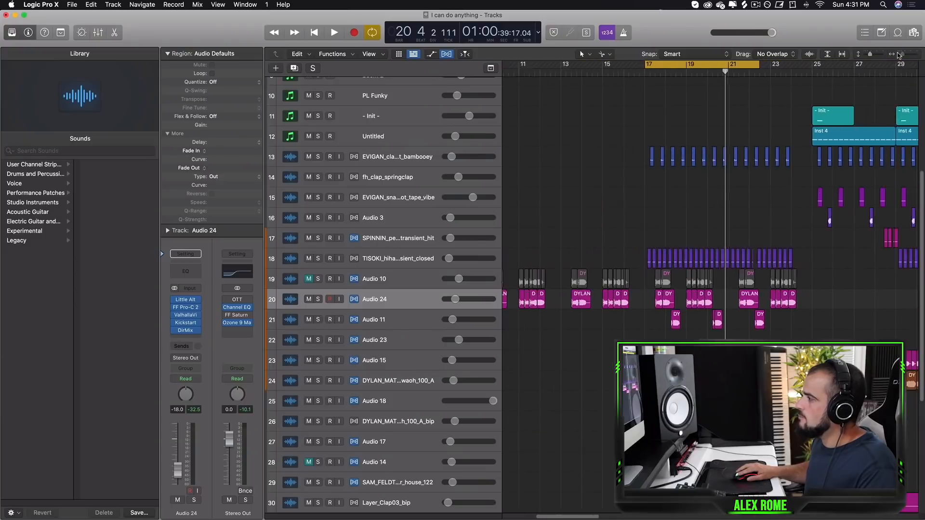
key(super+Right)
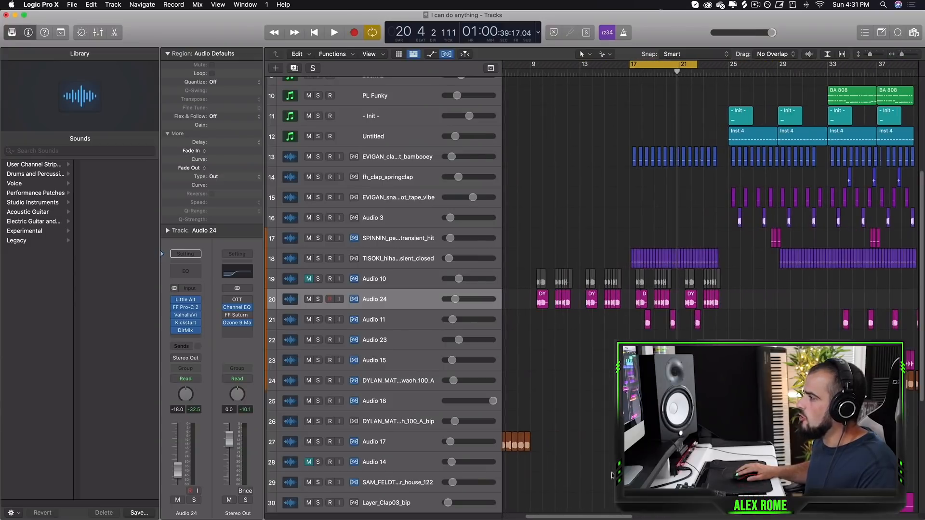
scroll(613, 476, up, 10)
drag(530, 64, 729, 64)
Select the vocal regions starting at bar 9 and play the arrangement to hear the Audio 24 chops with the other tracks.
scroll(577, 359, down, 6)
drag(531, 317, 619, 413)
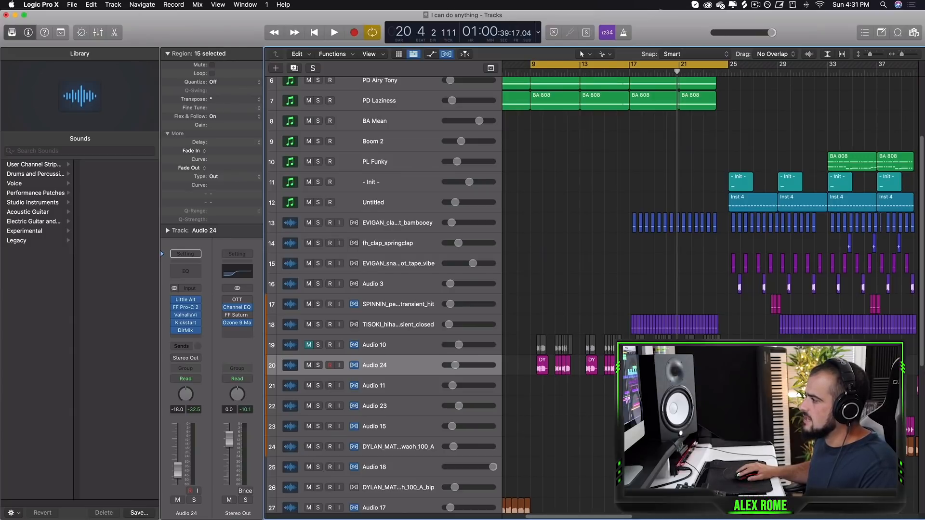
key(space)
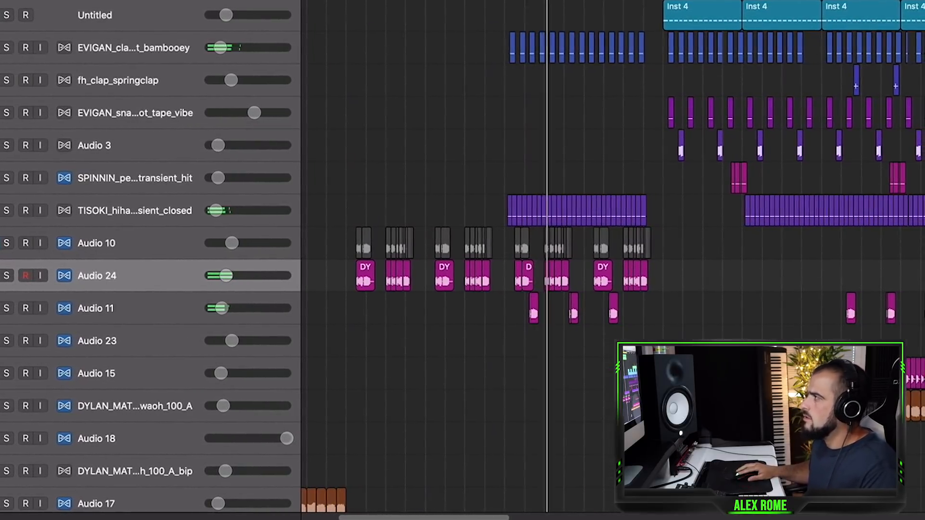
scroll(535, 430, down, 5)
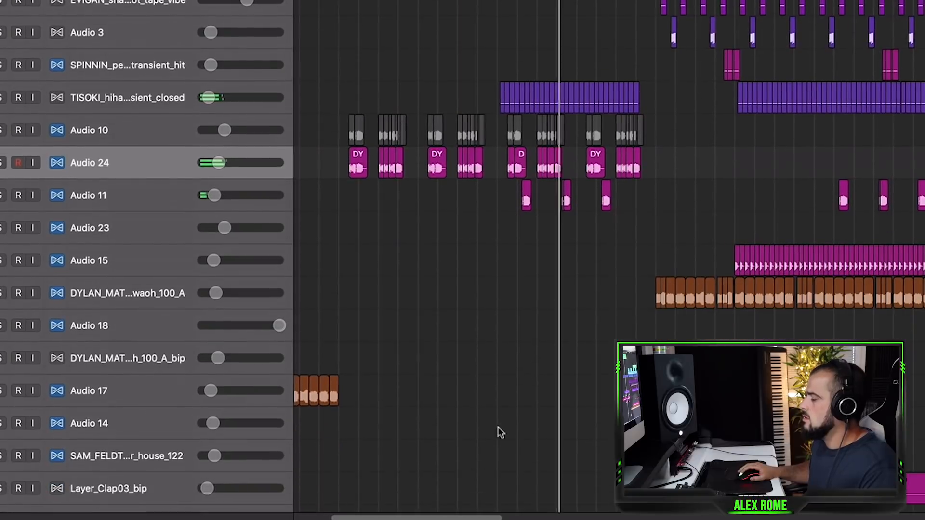
scroll(497, 396, up, 3)
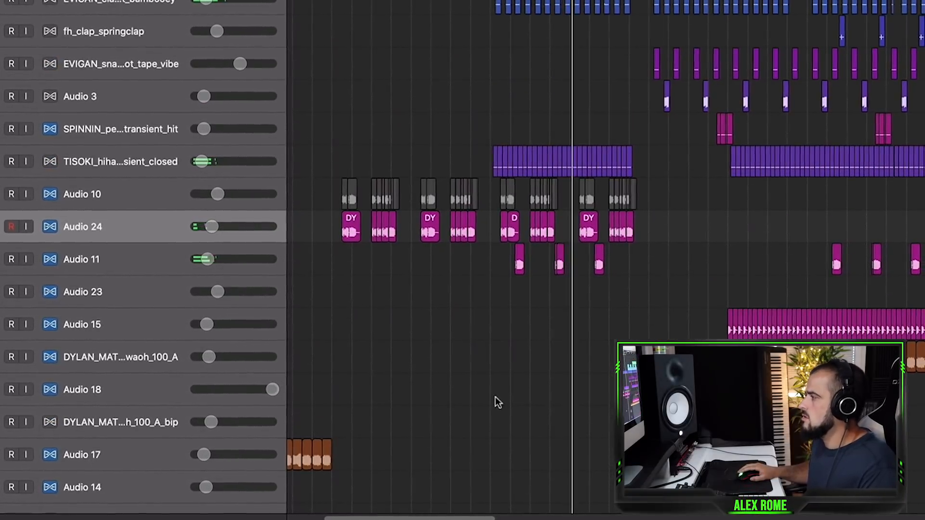